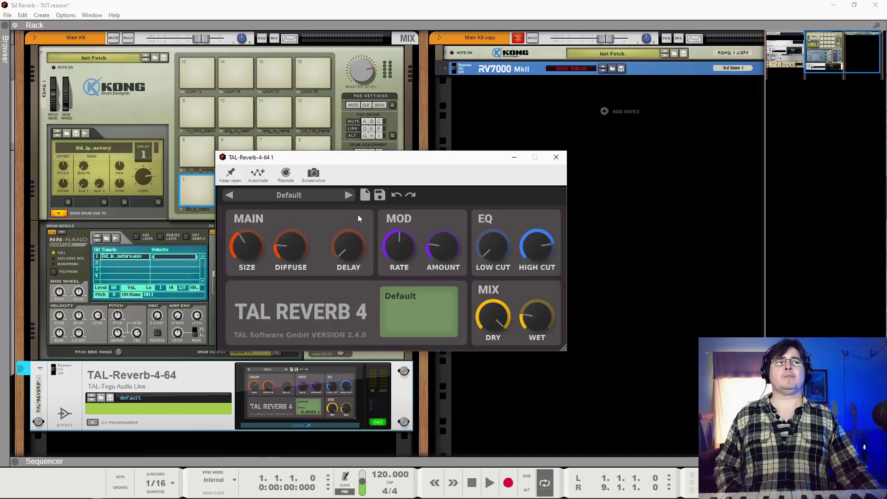
Move the TAL-Reverb-4 window clear of its rack device and compare the drum loop with the reverb bypassed and switched on
drag(375, 163, 492, 211)
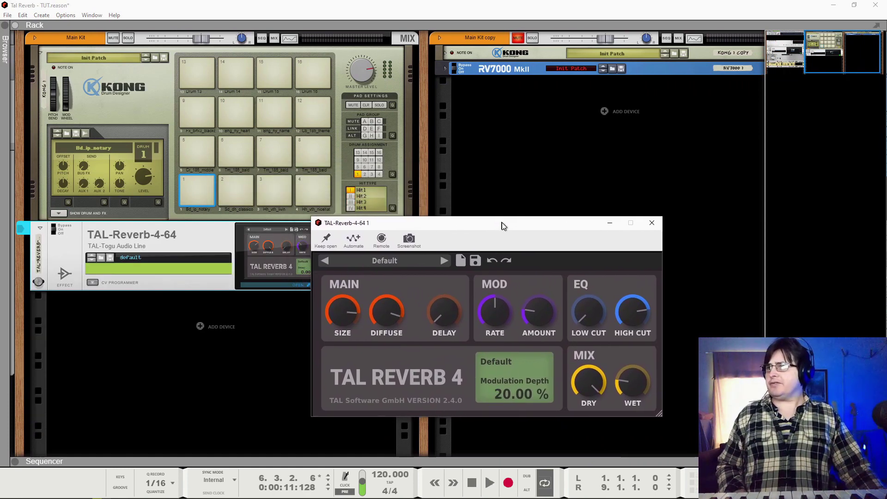
drag(504, 225, 588, 89)
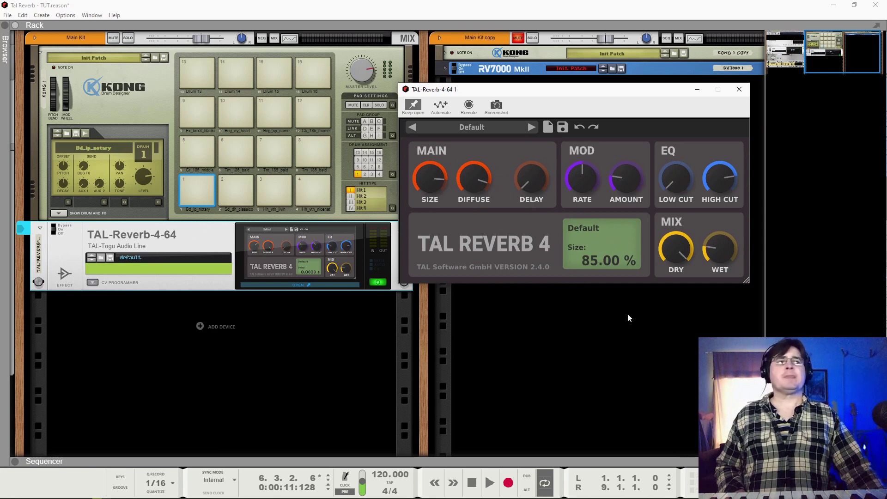
click(56, 231)
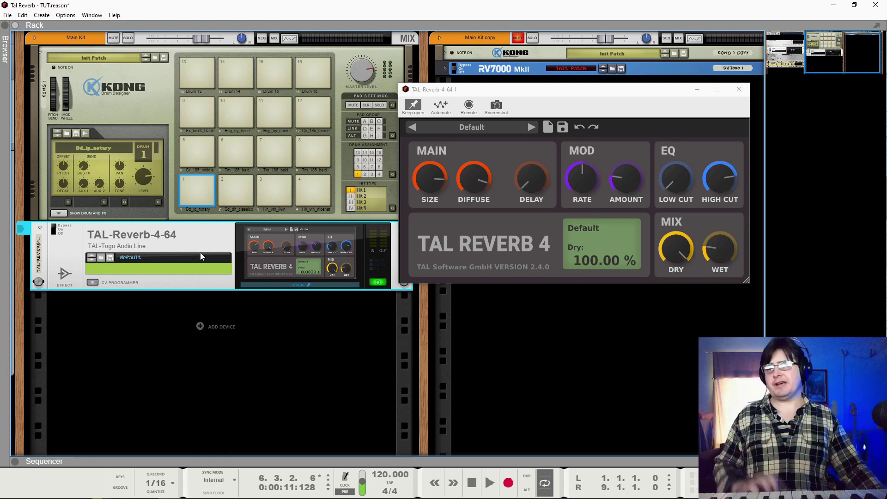
key(space)
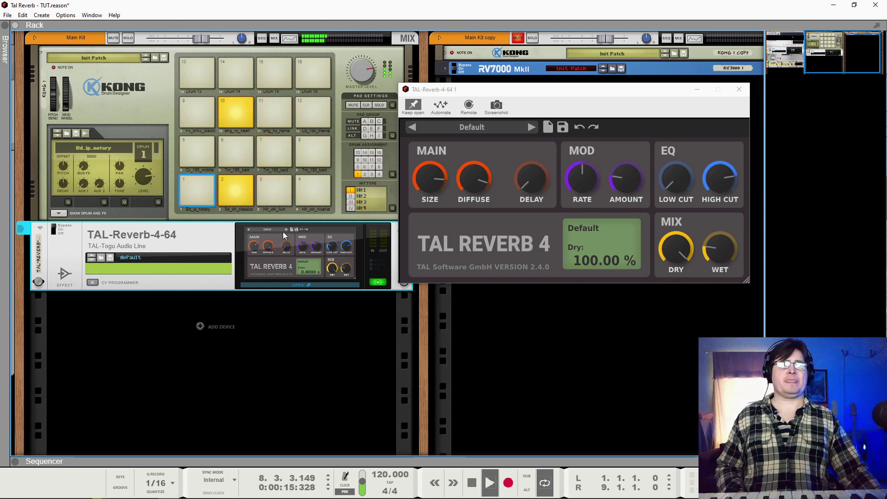
key(space)
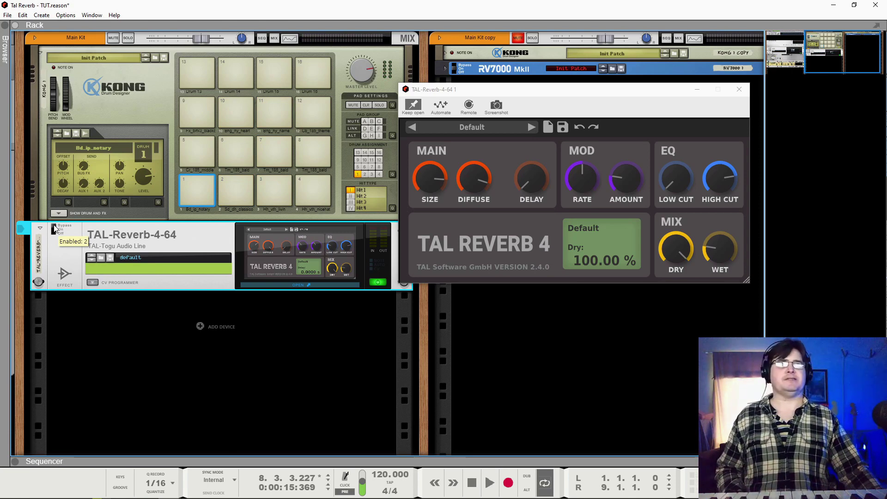
key(space)
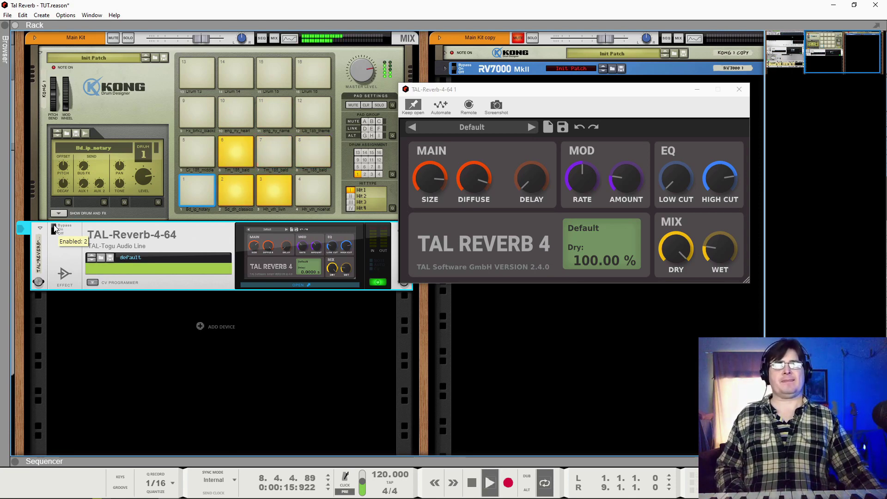
click(55, 229)
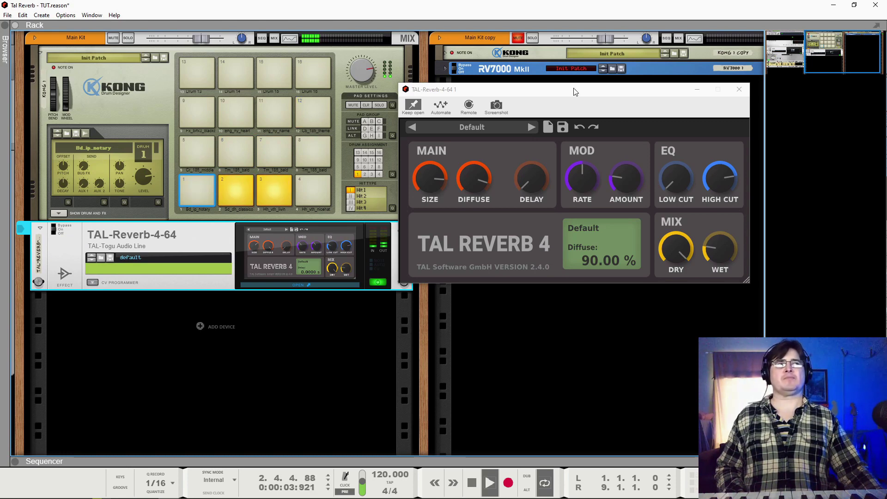
key(space)
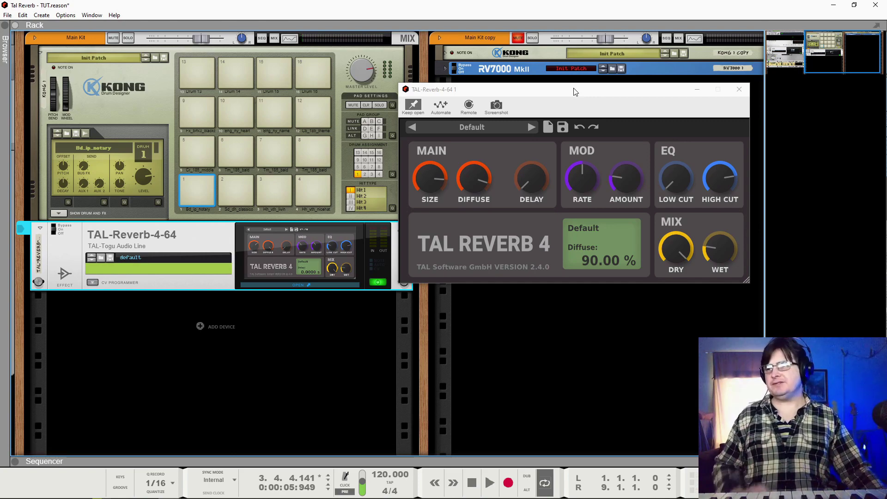
Move the reverb window below the Kong pads and play the drum loop through the Default preset
drag(520, 89, 222, 229)
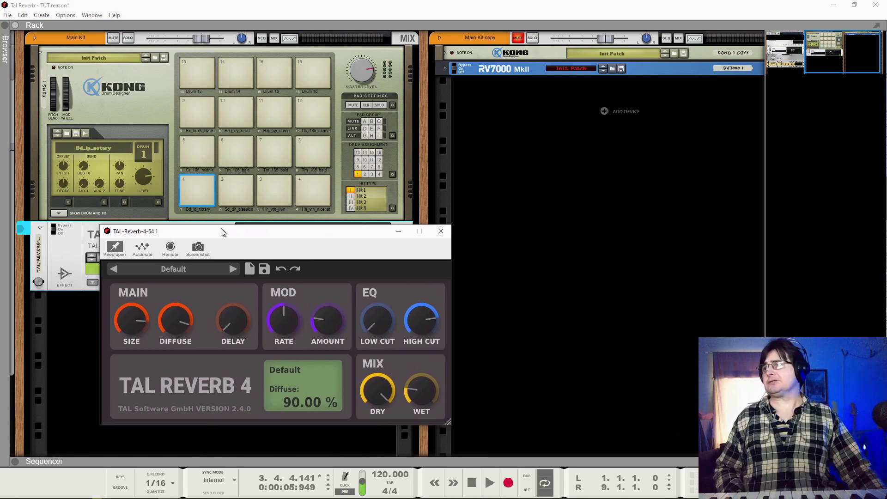
mouse_move(213, 334)
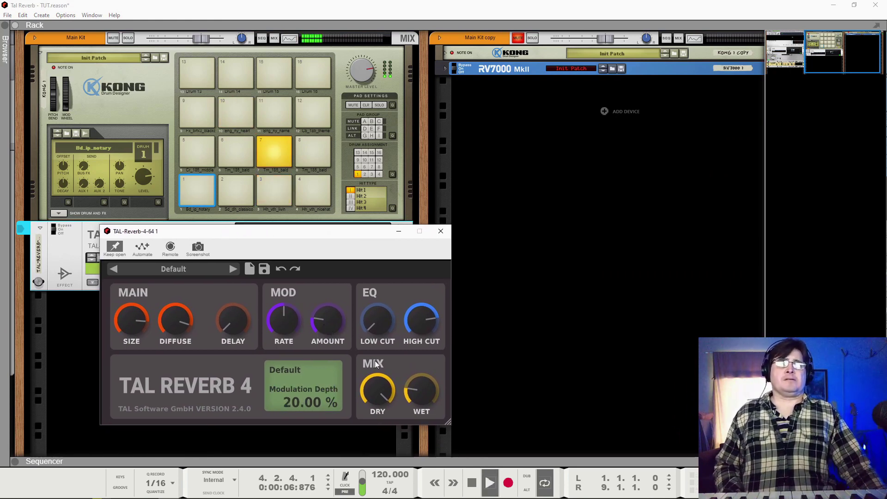
mouse_move(419, 391)
key(space)
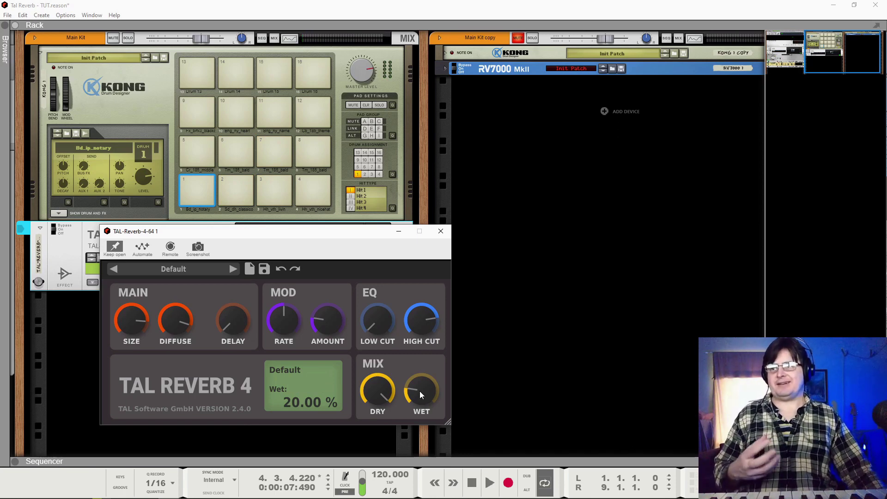
Load the Short preset from the Short category of the TAL reverb presets
click(184, 270)
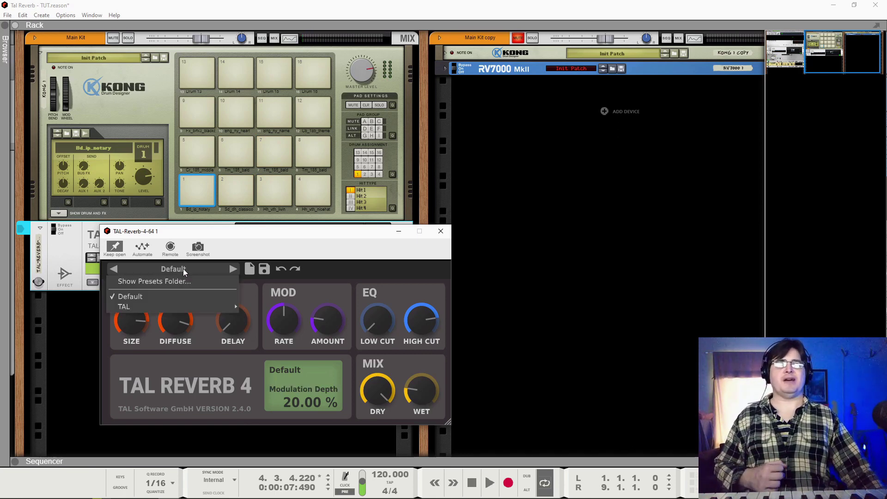
mouse_move(181, 309)
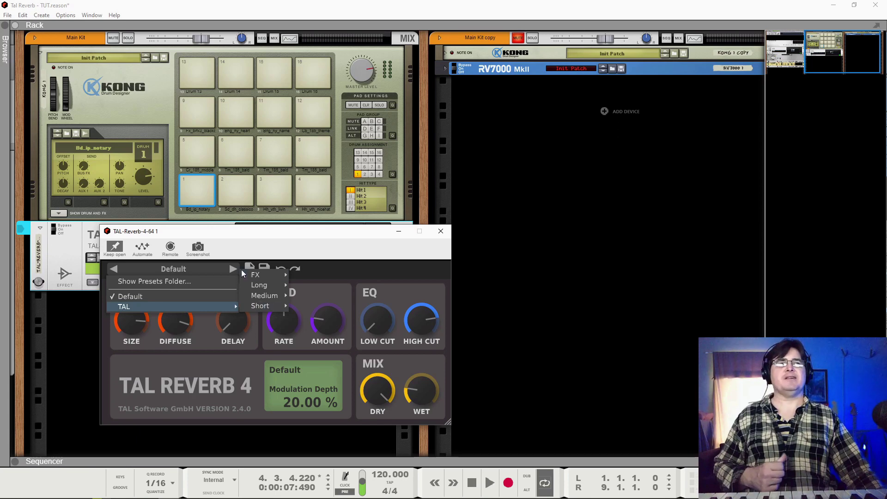
mouse_move(259, 285)
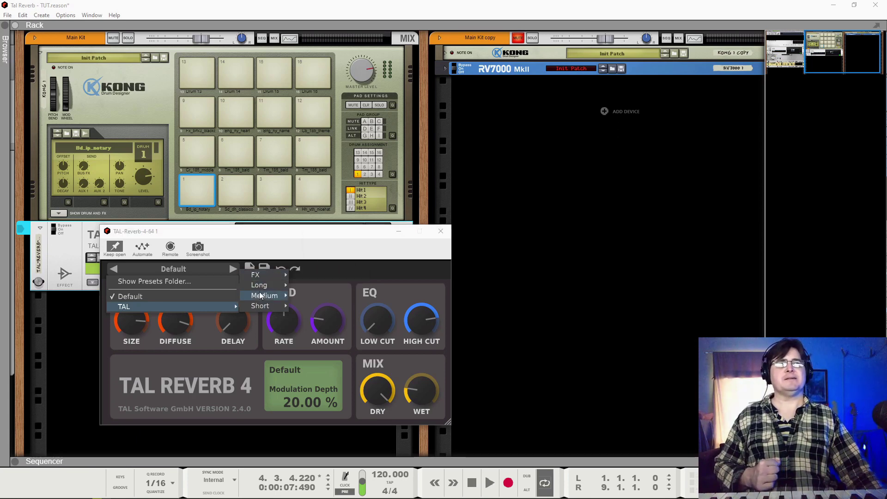
mouse_move(262, 310)
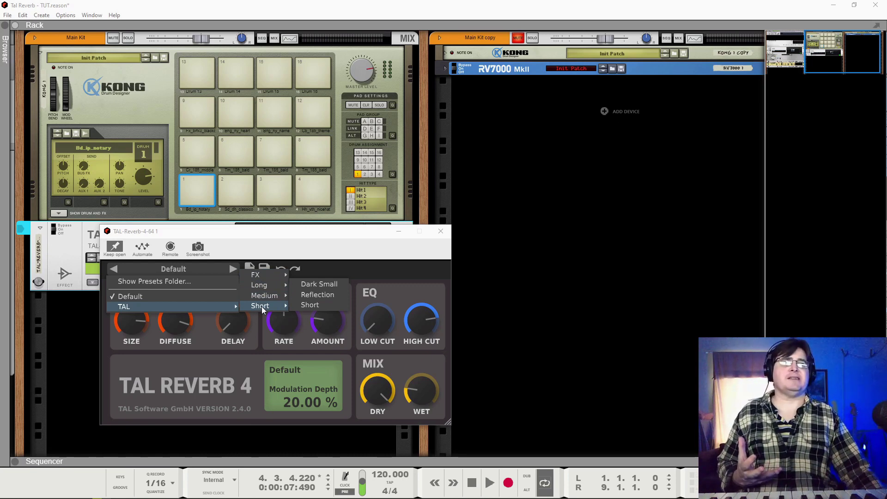
click(310, 305)
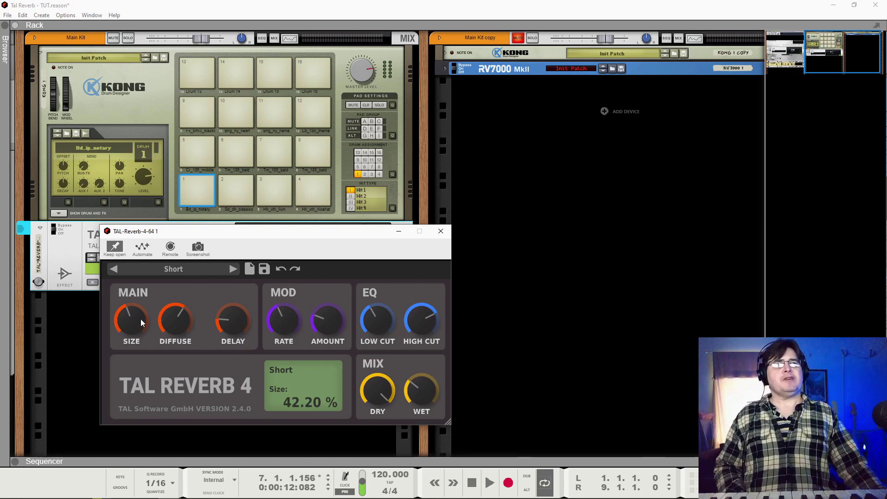
Reset the reverb knobs to their defaults, including Size 85%, Diffuse 90%, modulation Rate 50% and Wet 20%, and audition the drum loop
drag(141, 318, 183, 326)
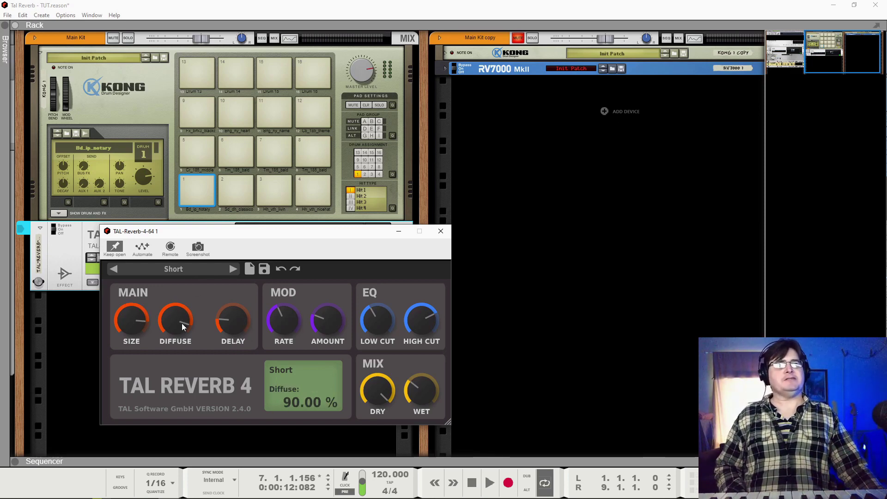
double_click(233, 323)
double_click(278, 323)
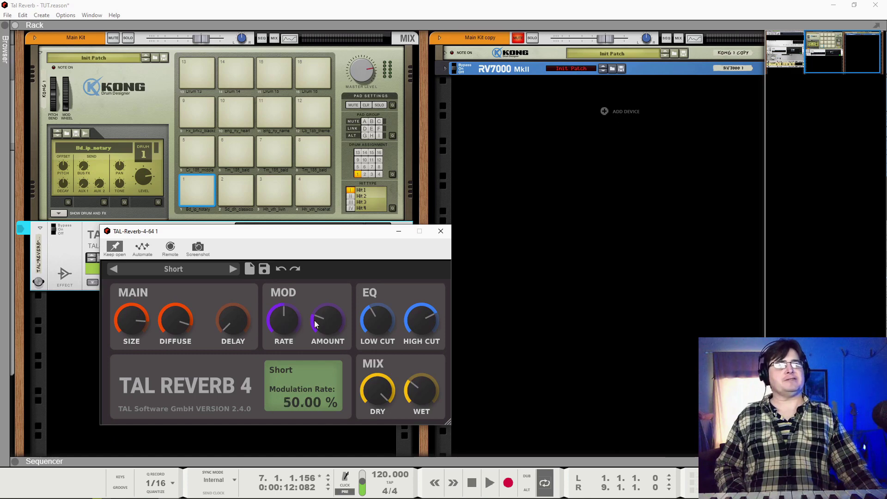
double_click(377, 322)
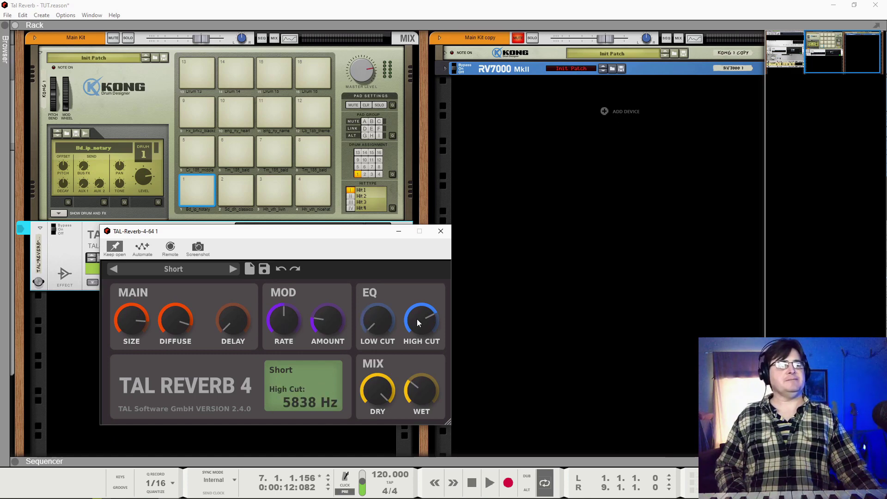
double_click(417, 319)
double_click(402, 382)
key(space)
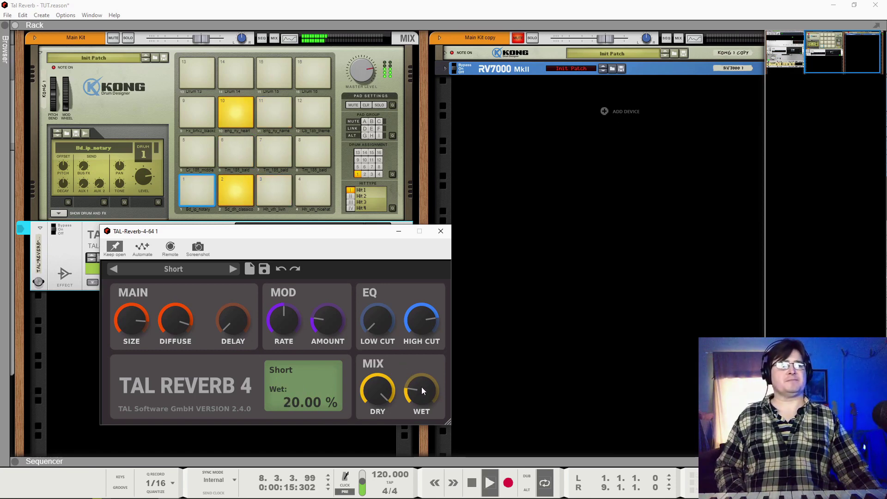
key(space)
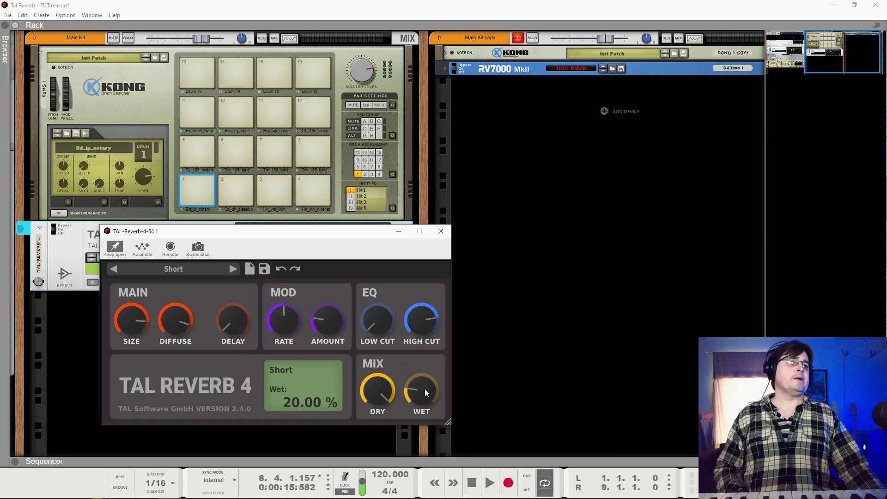
Raise the reverb's Wet level to about 46% and audition the drum loop
drag(425, 389, 406, 397)
key(space)
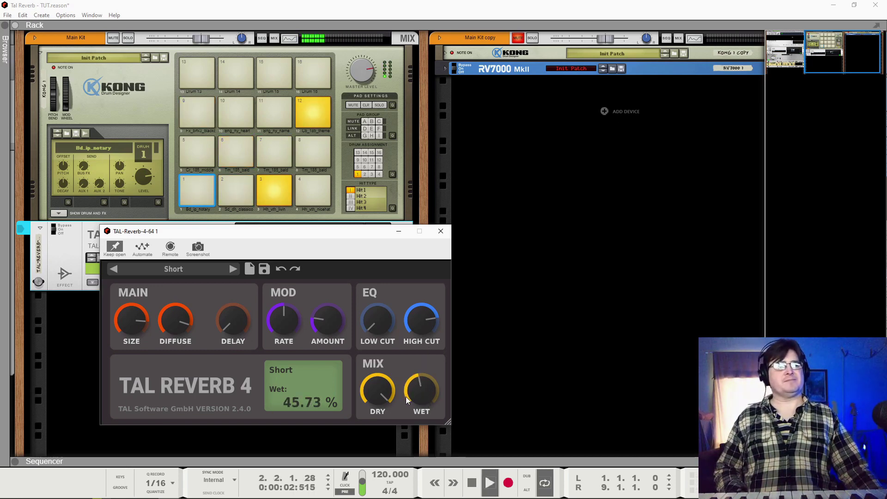
key(space)
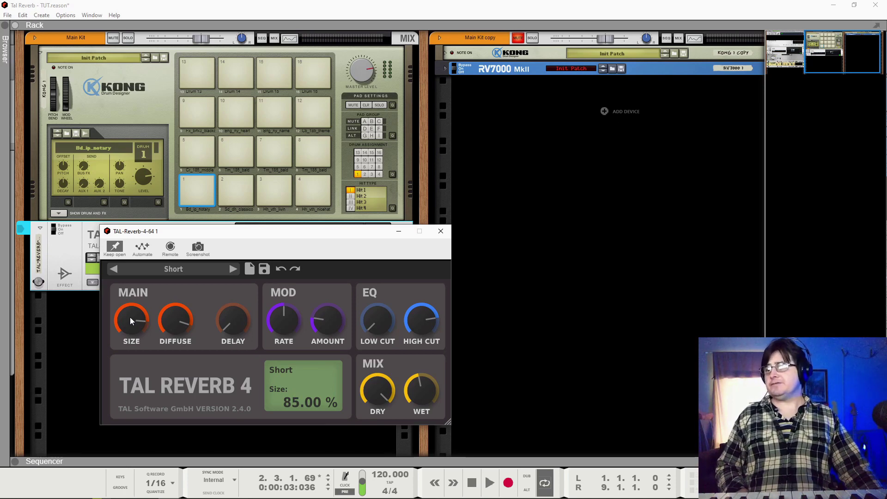
Lower the reverb's Size to about 3% and audition the drum loop
mouse_move(133, 315)
mouse_down()
mouse_move(136, 372)
mouse_move(123, 314)
mouse_move(129, 349)
mouse_move(137, 330)
mouse_up()
key(space)
key(space)
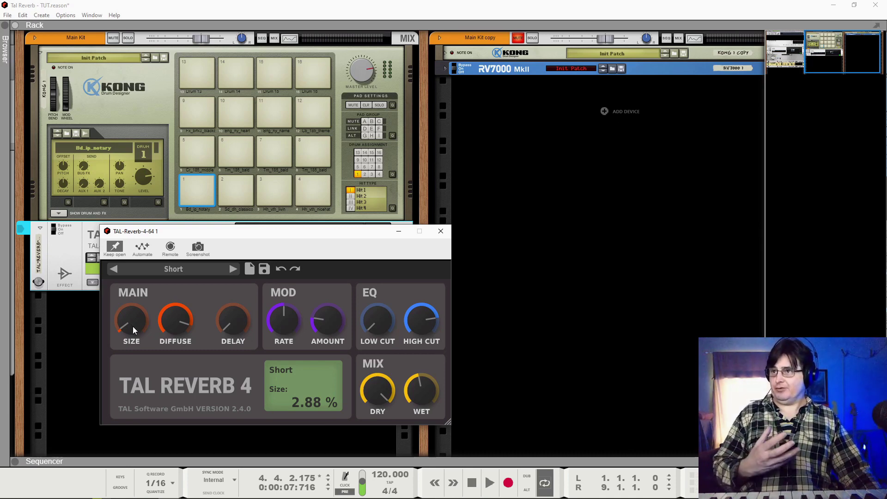
Set the reverb's Size to about 16% and audition the drum loop
drag(134, 329, 138, 290)
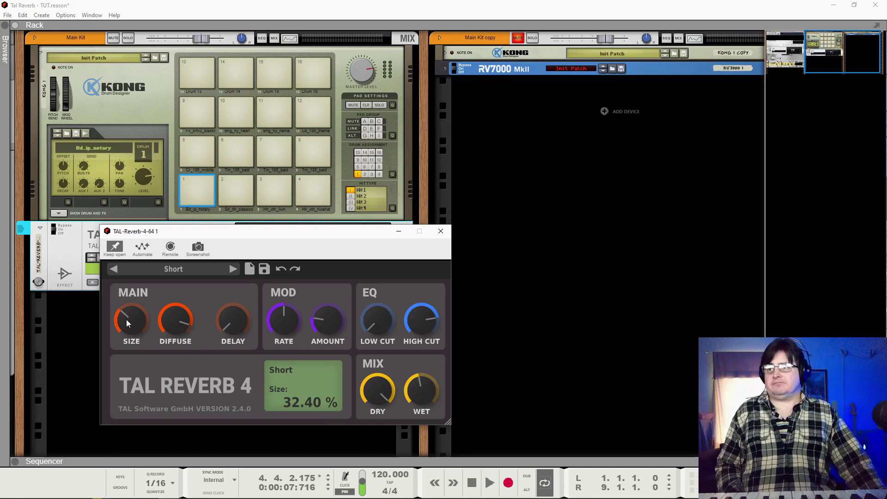
drag(127, 317, 134, 326)
key(space)
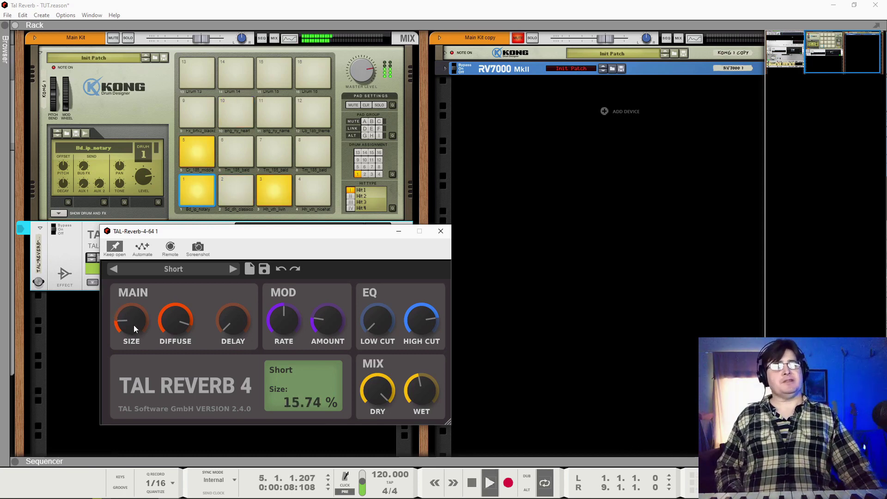
key(space)
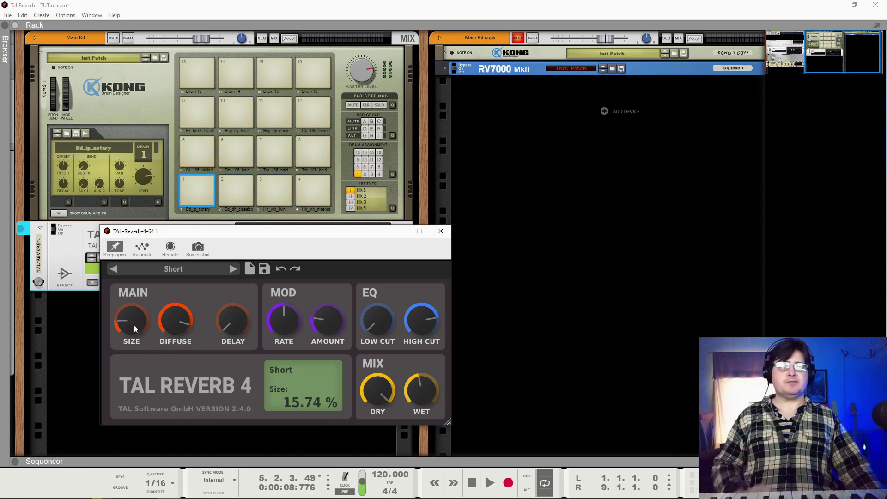
Raise the reverb's Size to about 30% and audition the drum loop again
mouse_move(134, 325)
mouse_down()
mouse_move(134, 333)
mouse_move(134, 231)
mouse_move(132, 319)
mouse_up()
key(space)
key(space)
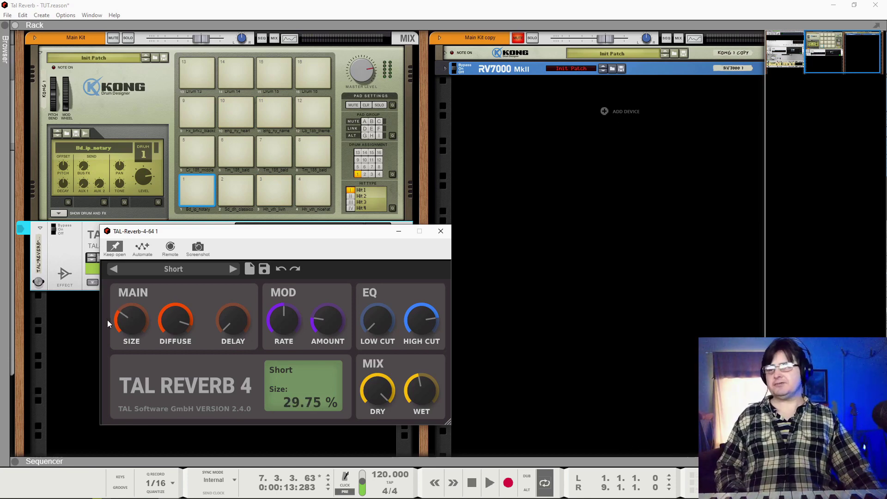
mouse_move(181, 319)
key(space)
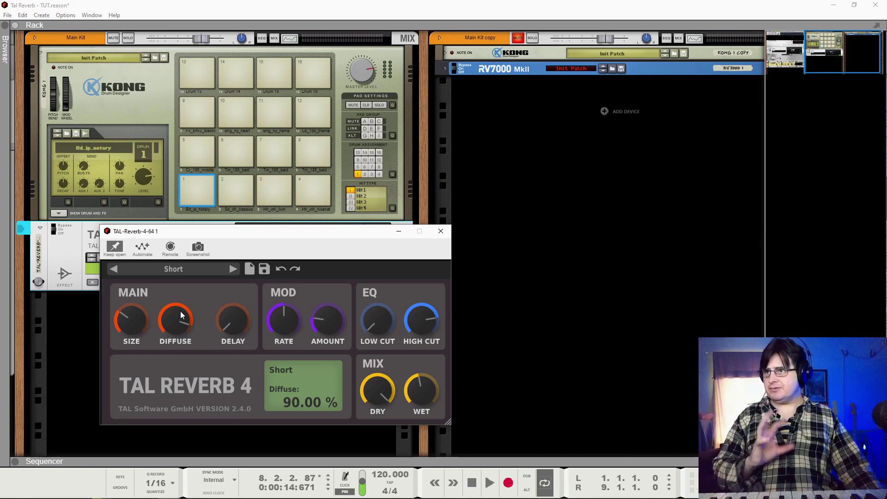
Lower Diffuse to 0% and, with the drum loop playing, raise Size to slightly below its midpoint
drag(180, 311, 190, 438)
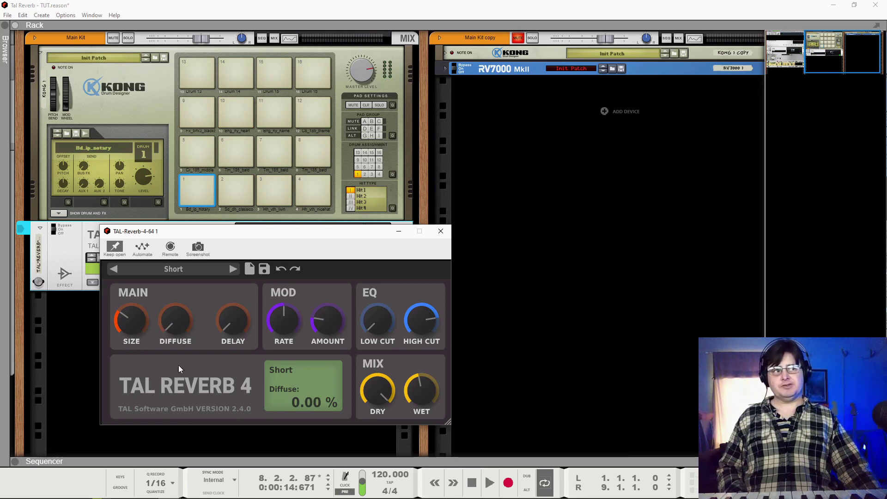
key(space)
drag(132, 327, 139, 303)
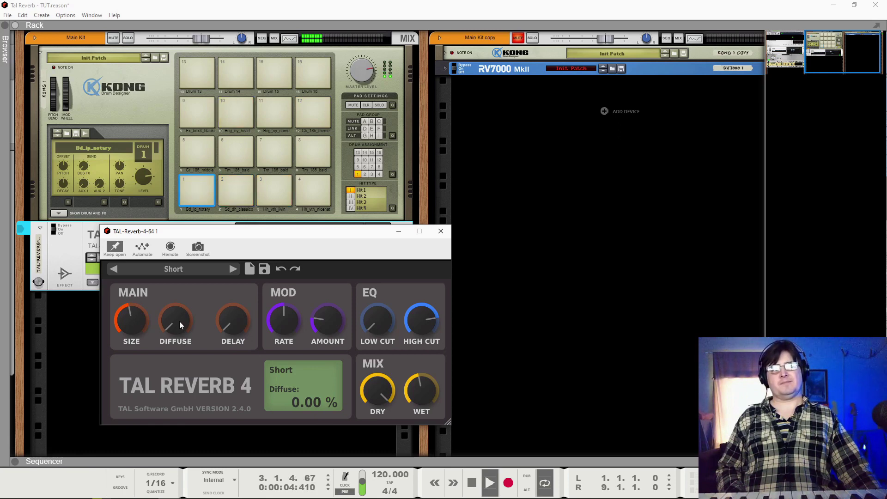
Raise Diffuse to 100% during playback to hear the smoothed reverb, then stop the loop
drag(180, 322, 183, 265)
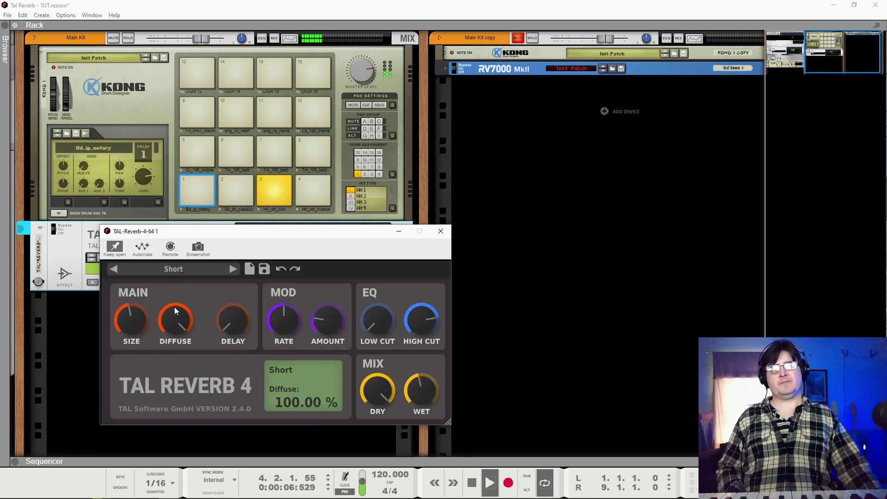
key(space)
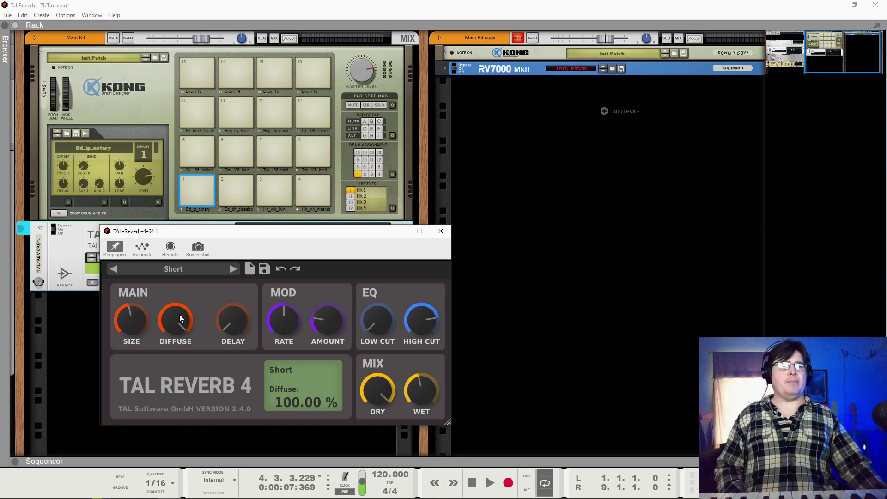
Play the drum loop while lowering Diffuse to about 4%, then stop playback
key(space)
drag(179, 315, 174, 409)
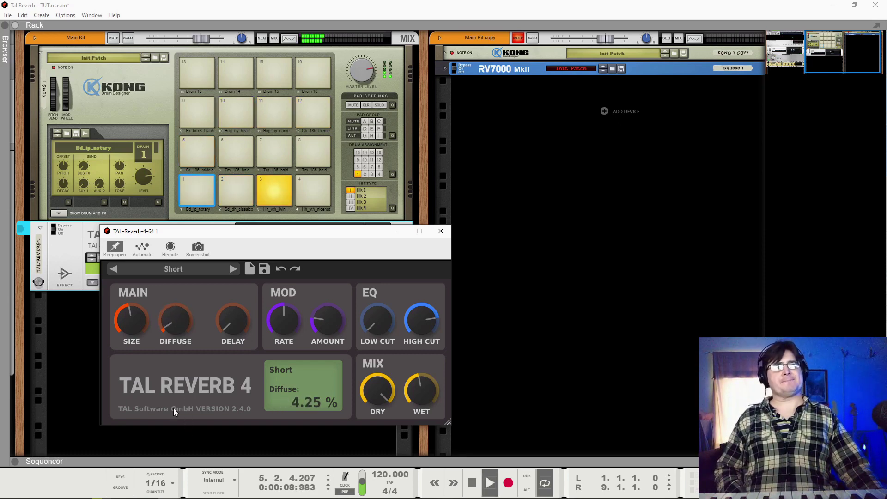
key(space)
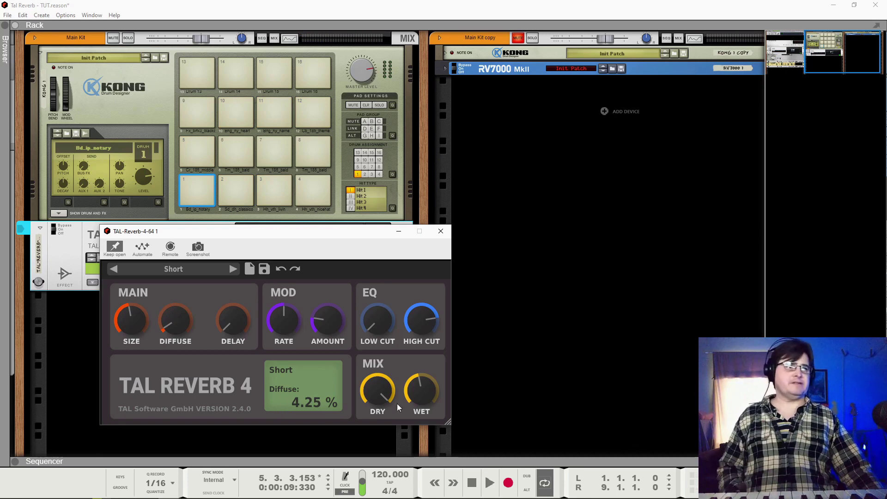
Raise Diffuse to about 19% and sweep Size to about 38% while auditioning the drum loop
mouse_move(422, 390)
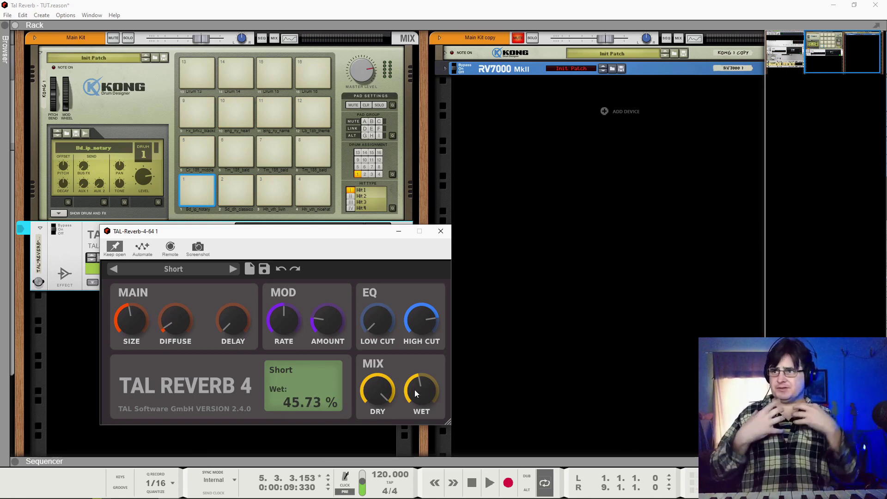
mouse_move(177, 330)
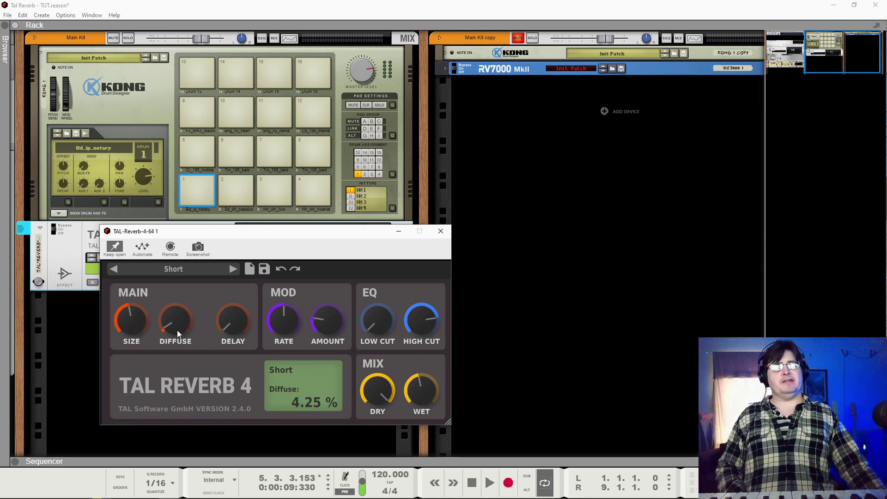
mouse_move(172, 328)
mouse_down()
mouse_move(167, 214)
mouse_move(170, 321)
mouse_up()
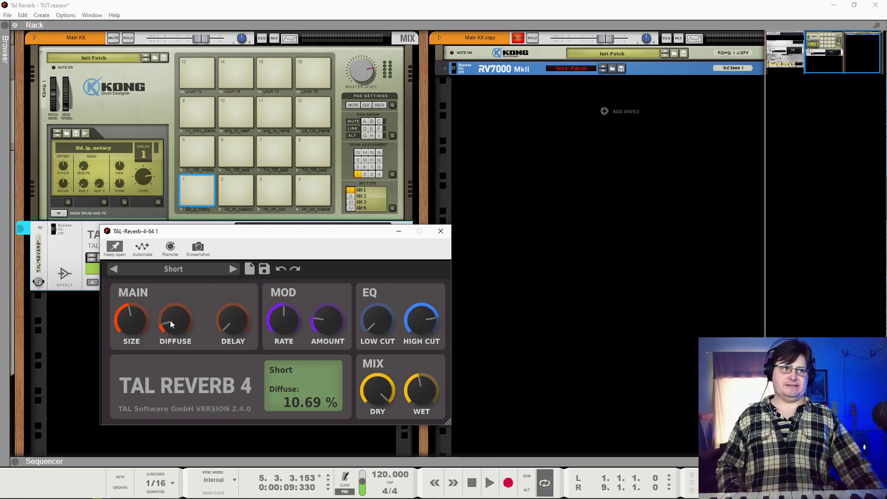
key(space)
drag(129, 319, 170, 204)
drag(175, 312, 197, 406)
drag(142, 318, 140, 347)
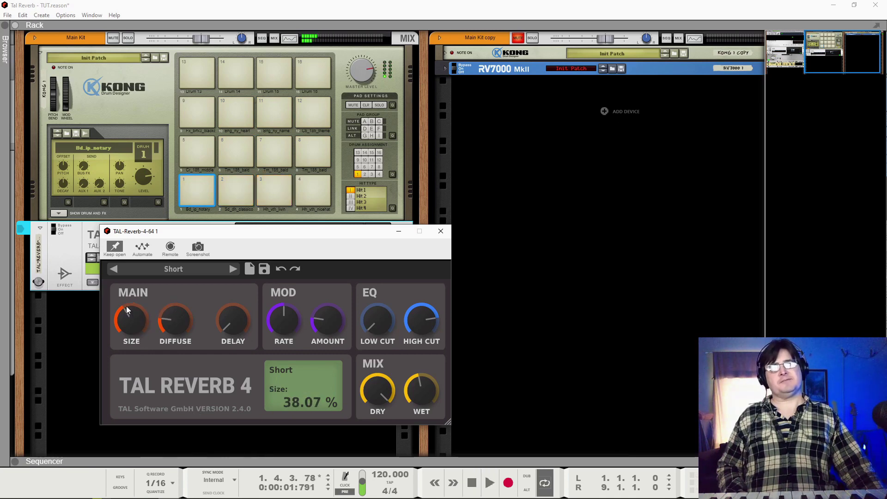
Lower Size to about 34%, raise Wet to about 48% with the drum loop playing, and stop playback
drag(129, 312, 157, 320)
key(space)
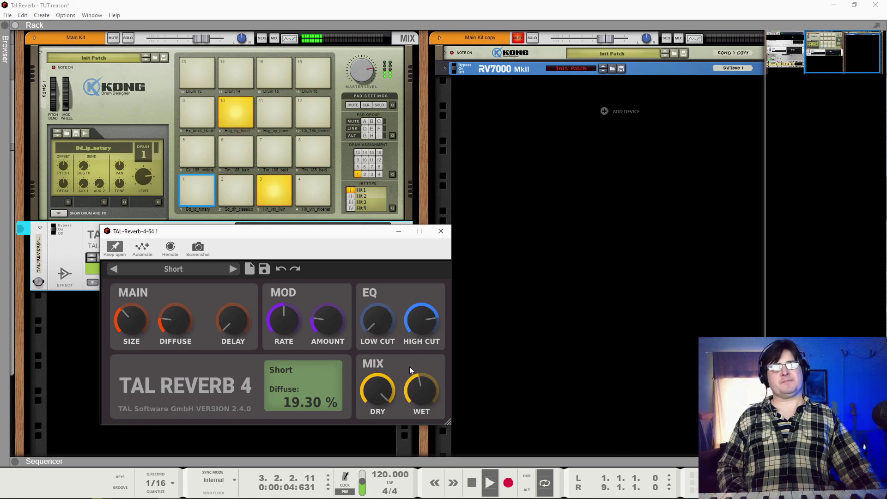
mouse_move(420, 388)
mouse_down()
mouse_move(432, 409)
mouse_move(427, 388)
mouse_up()
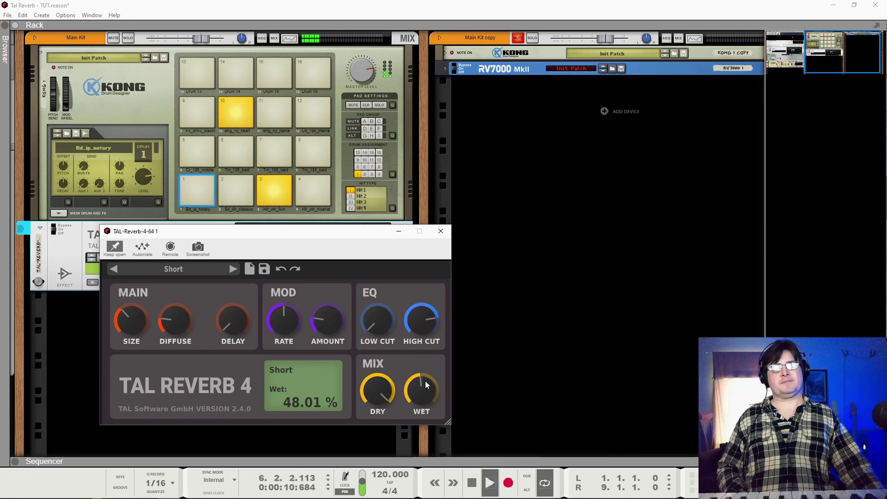
key(space)
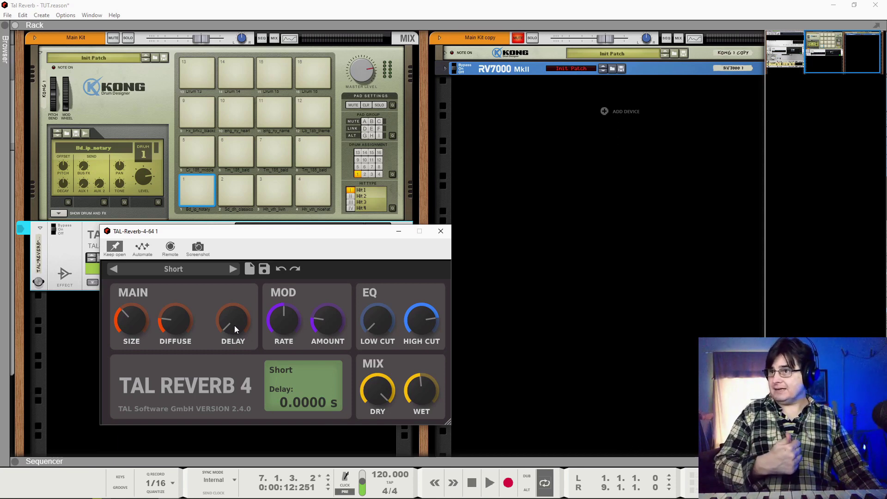
mouse_move(117, 328)
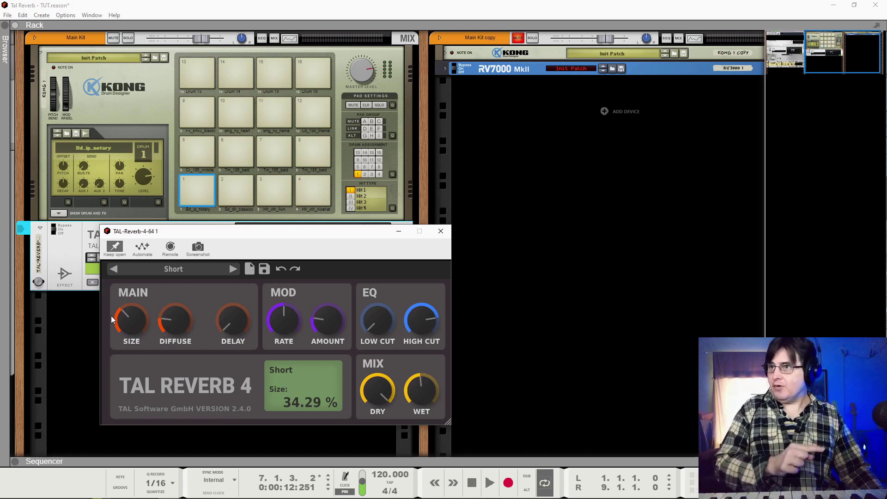
mouse_move(243, 329)
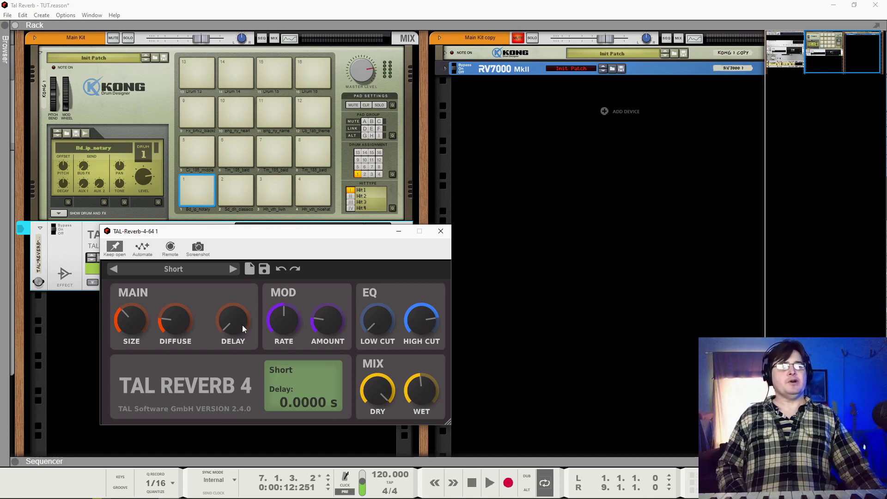
drag(236, 328, 230, 335)
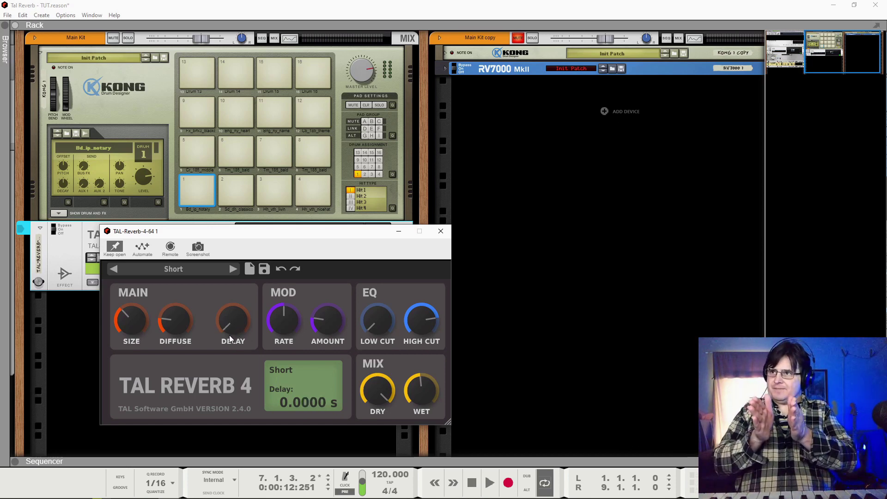
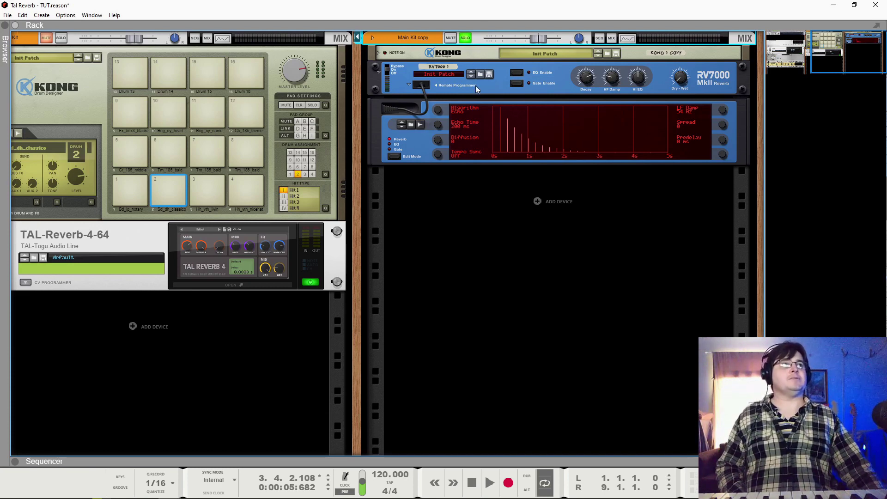
Audition the copied drum kit through the RV7000 reverb while raising its Dry/Wet mix
key(space)
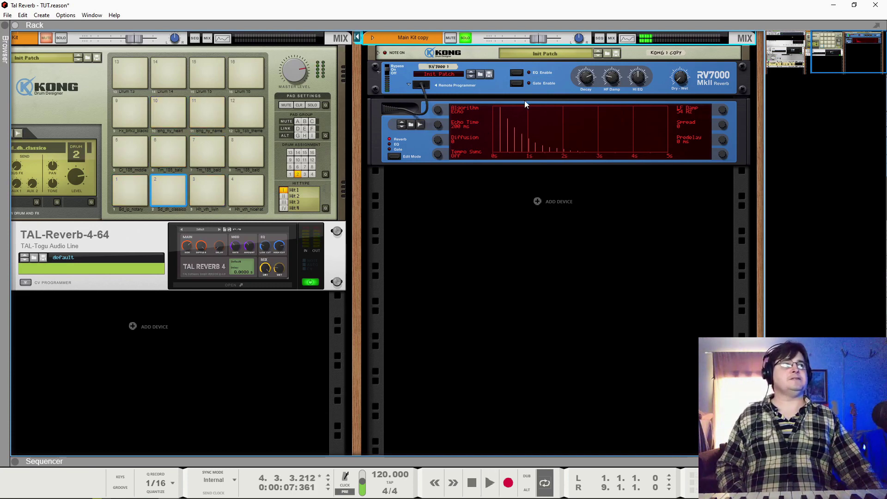
click(681, 79)
drag(684, 68, 680, 33)
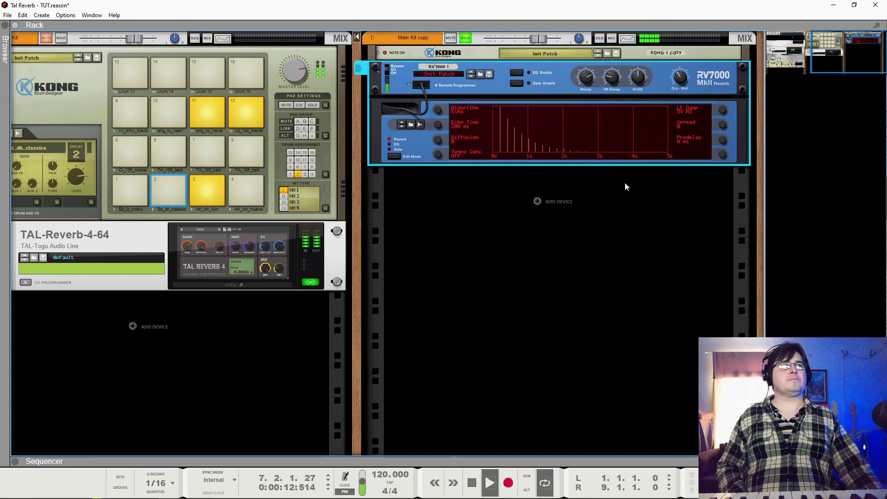
key(space)
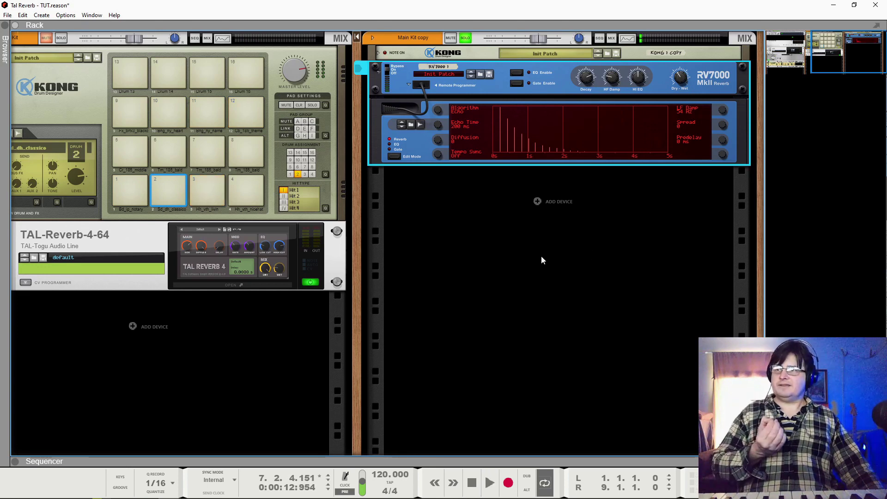
key(space)
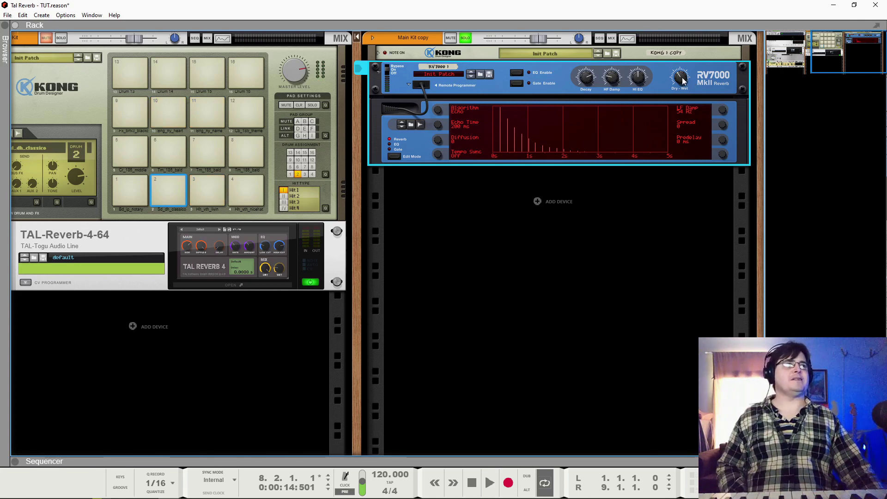
drag(683, 79, 683, 74)
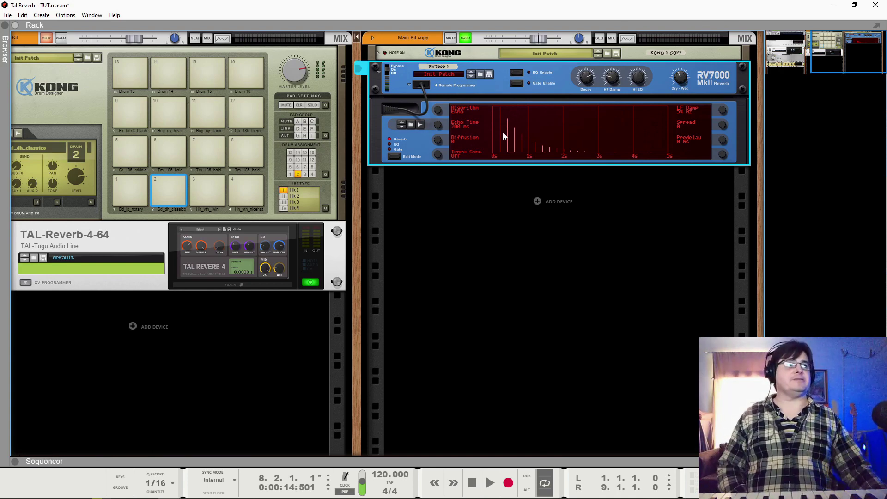
Audition the drum loop with the RV7000's Echo Time raised to 267 ms and lowered to about 50 ms
key(space)
drag(440, 125, 446, 110)
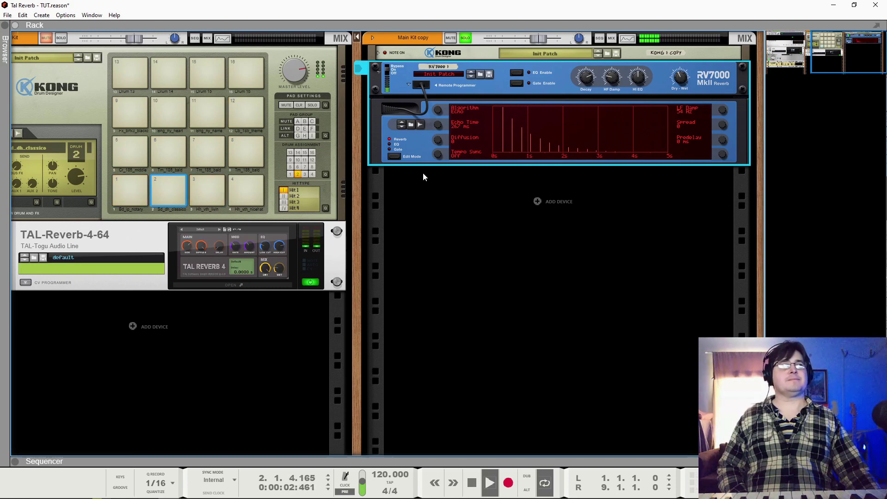
key(space)
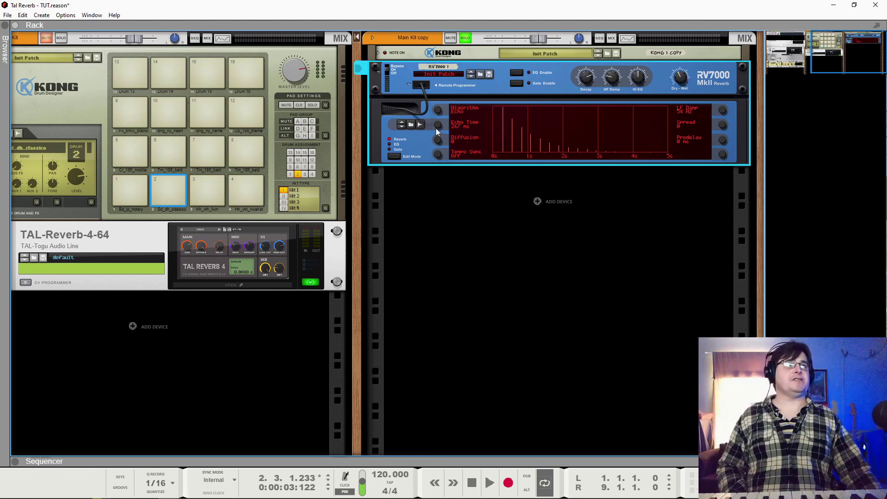
drag(433, 123, 435, 171)
key(space)
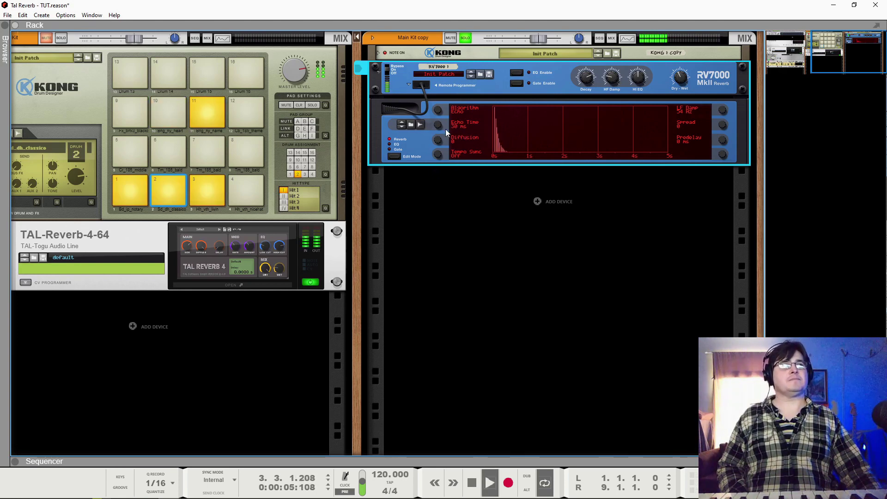
drag(439, 125, 440, 121)
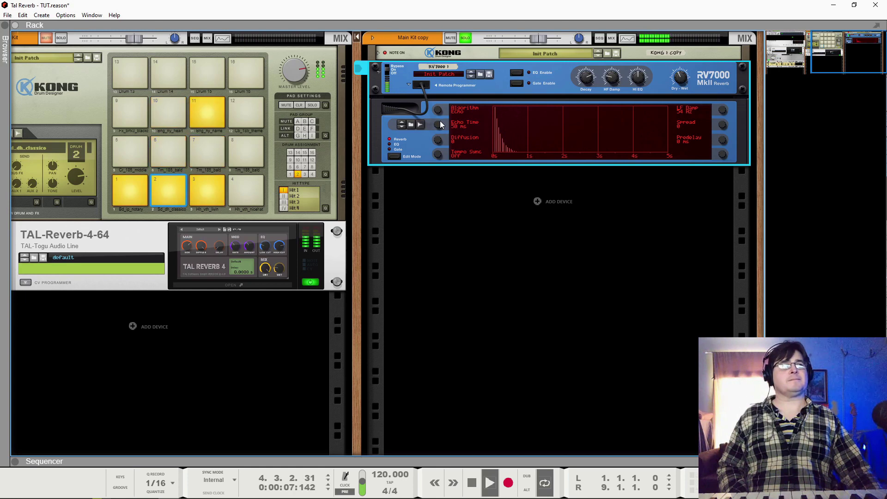
Lower the RV7000's Dry/Wet to 7 during playback, raise it to 10, and audition the loop again
mouse_move(684, 91)
drag(684, 91, 680, 125)
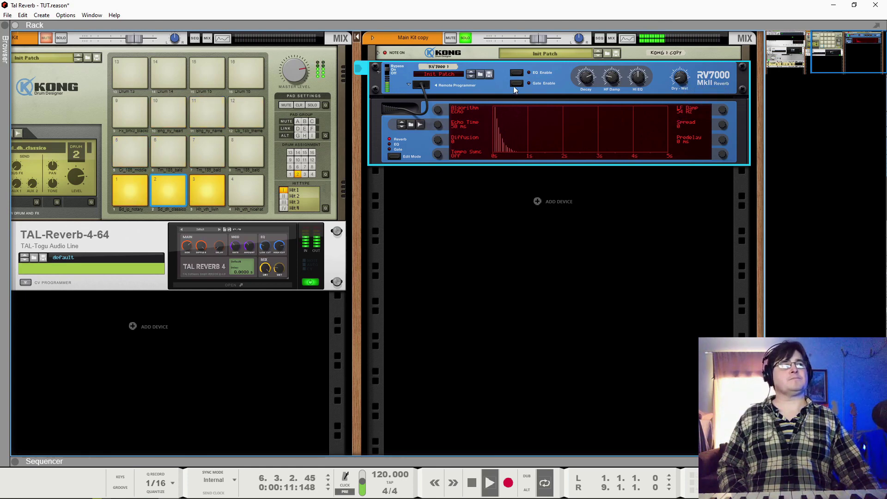
mouse_move(683, 96)
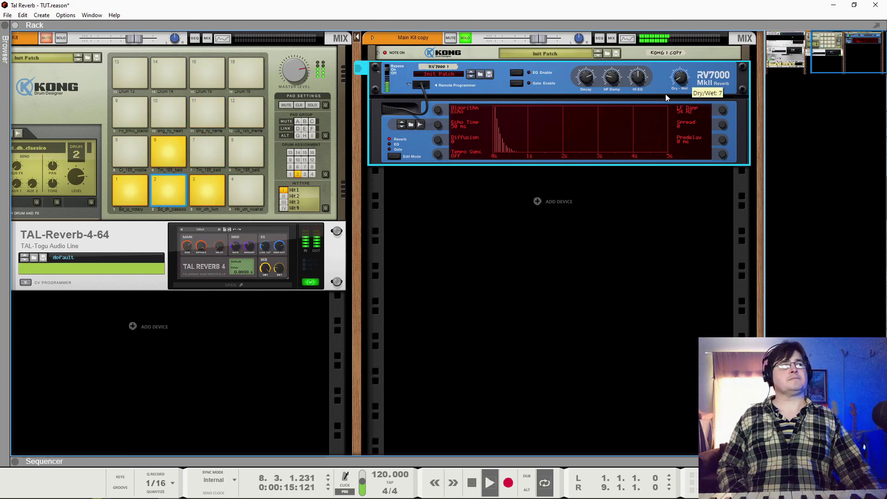
key(space)
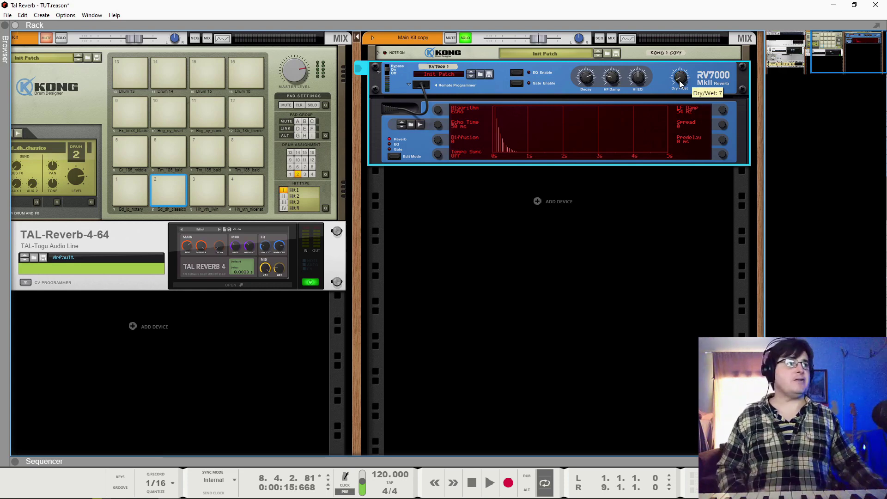
scroll(681, 84, up, 3)
key(space)
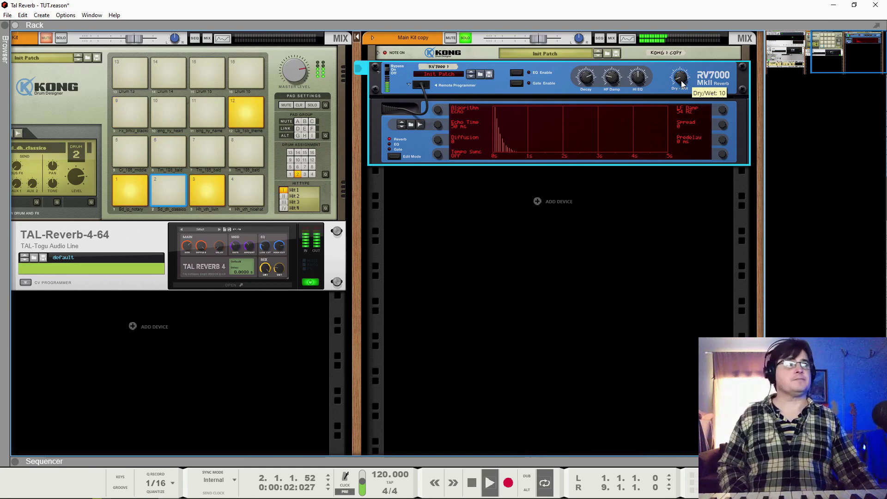
key(space)
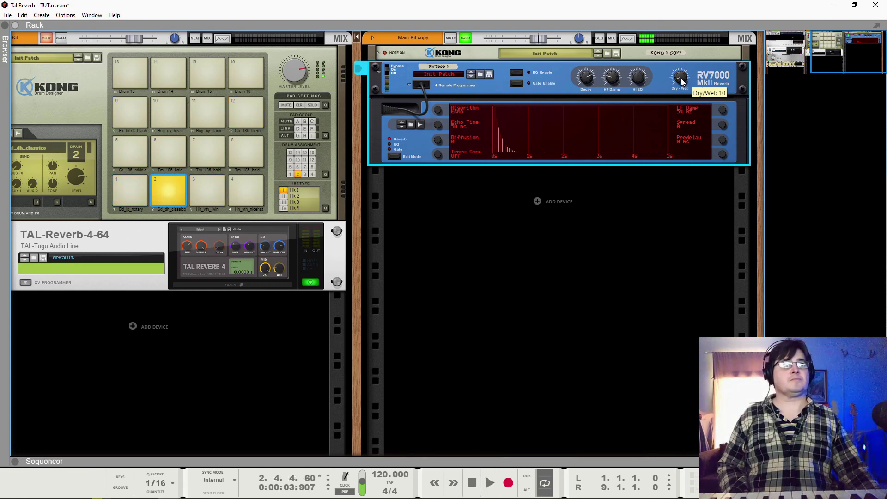
Raise the RV7000's Decay and play the drum loop briefly to hear the longer echo tail
drag(578, 86, 591, 61)
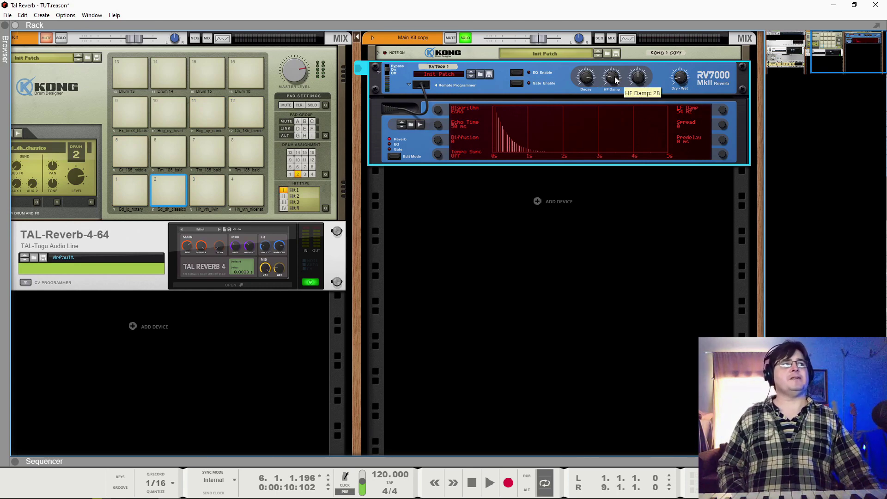
key(space)
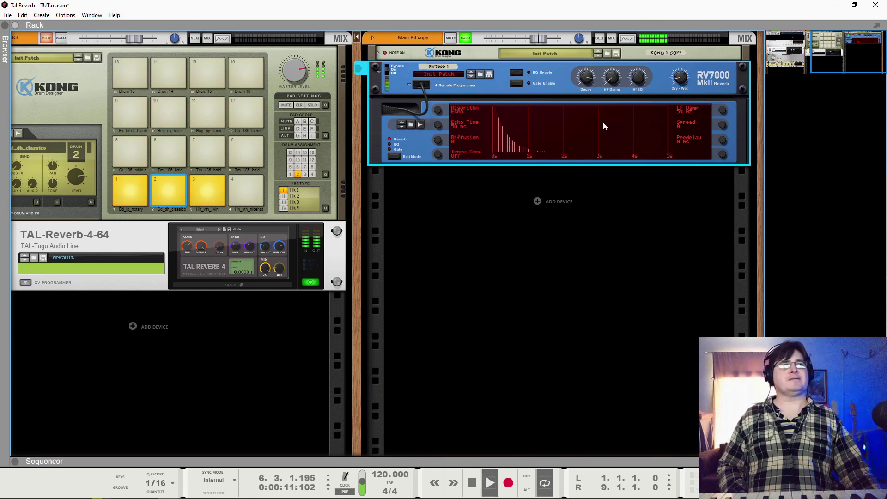
key(space)
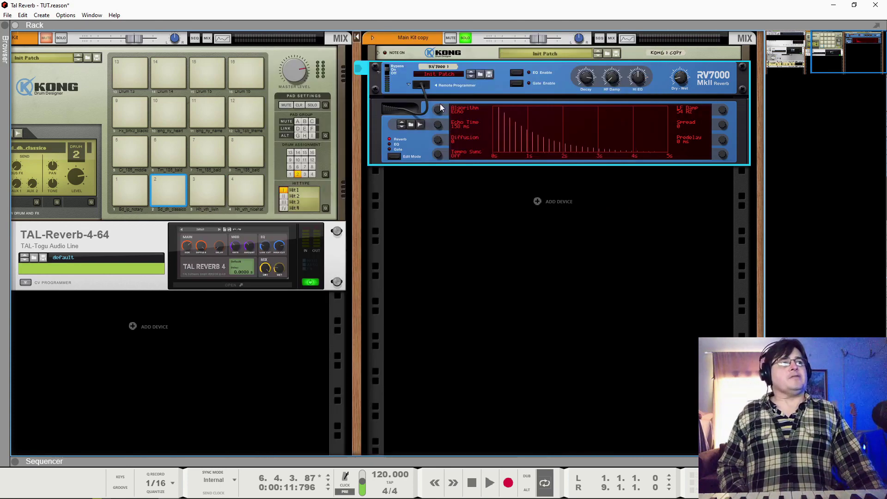
With the drum loop playing, raise Echo Time to 215 ms and lower Decay to 93, then stop playback
key(space)
drag(437, 125, 443, 117)
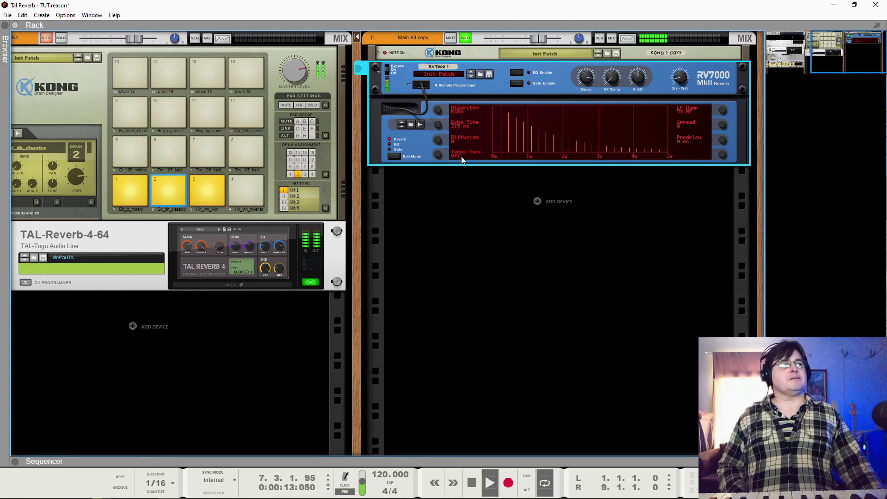
drag(586, 80, 584, 95)
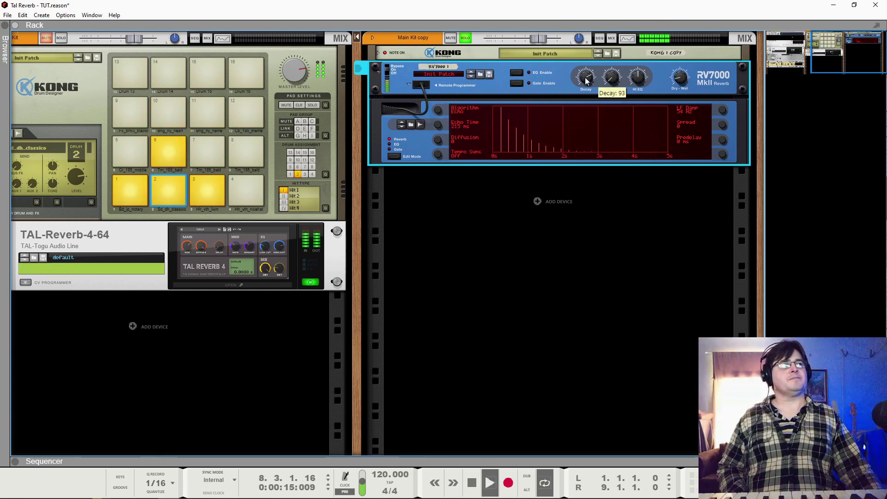
key(space)
Raise the RV7000's Diffusion to 127 and compare it with 0 while the drum loop plays
drag(437, 140, 438, 111)
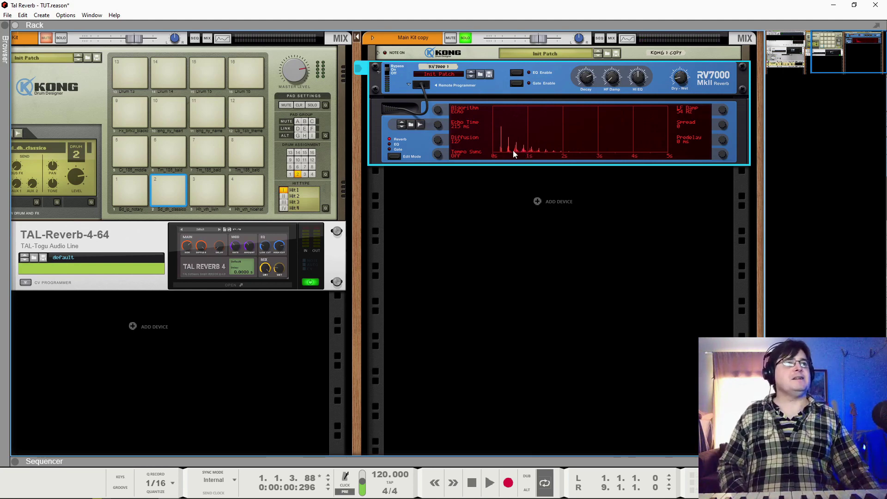
drag(438, 140, 451, 322)
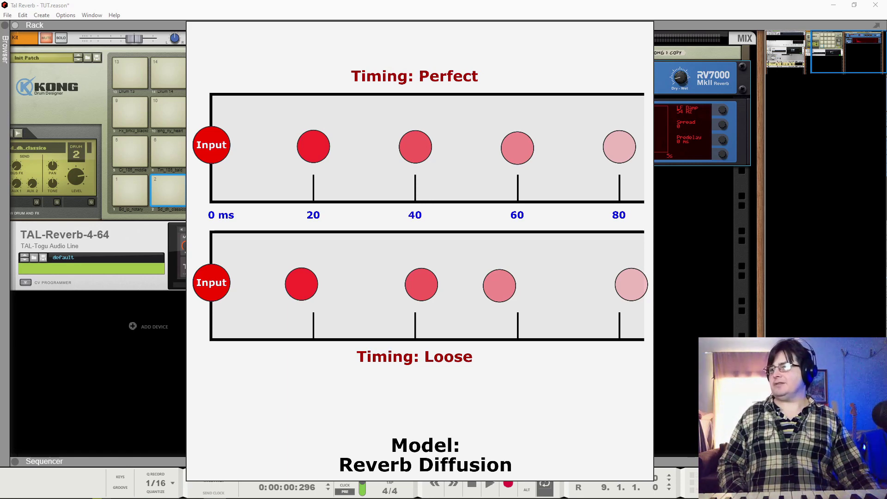
key(space)
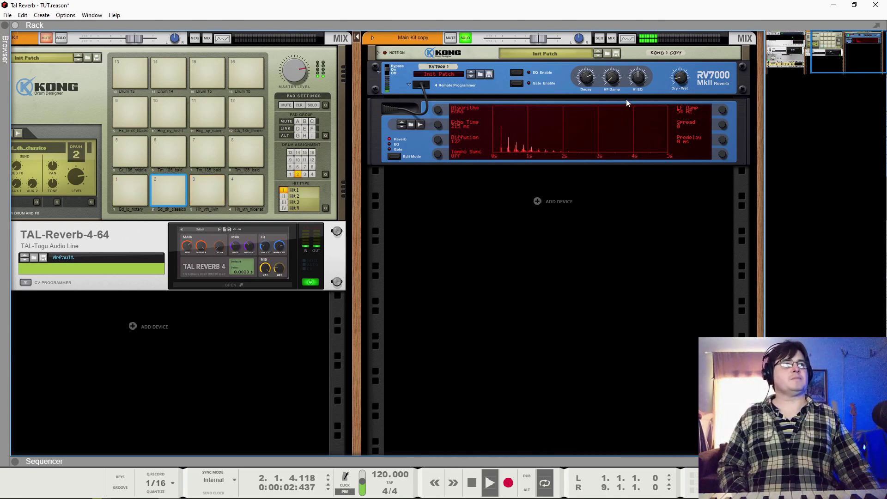
drag(444, 135, 451, 208)
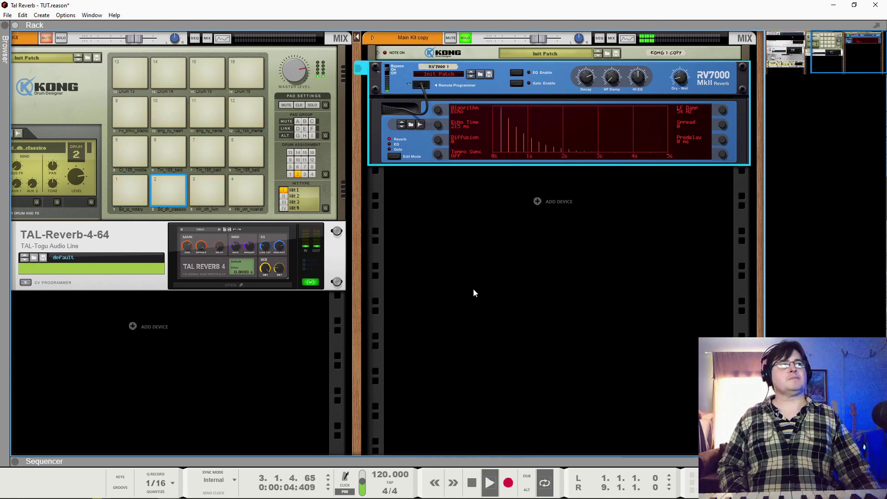
drag(473, 289, 448, 112)
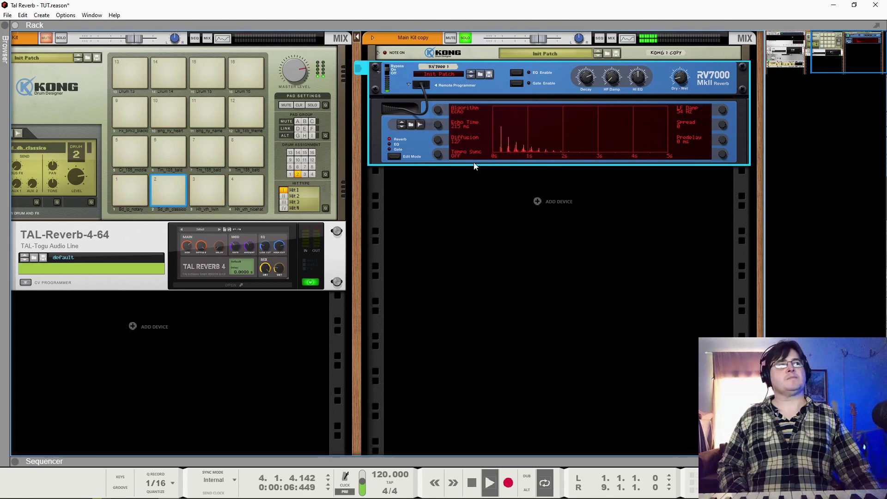
Stop playback, raise the RV7000's Spread to 123, and audition the drum loop with it
key(space)
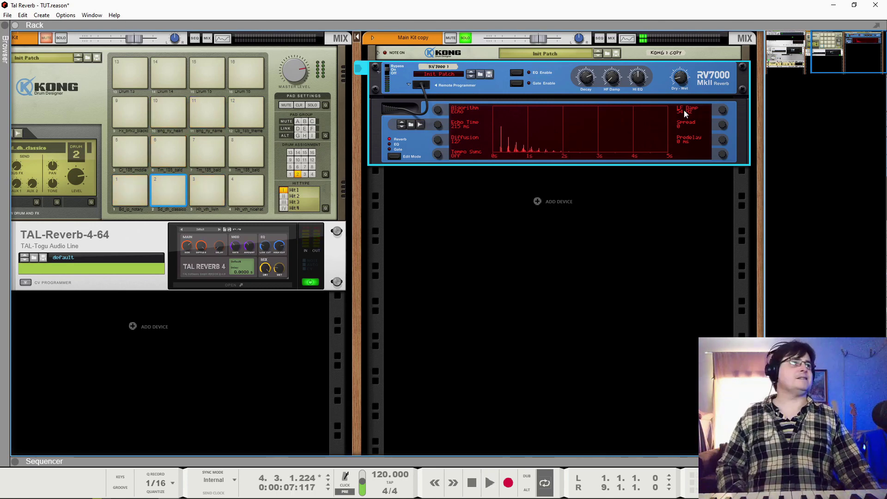
drag(724, 126, 717, 65)
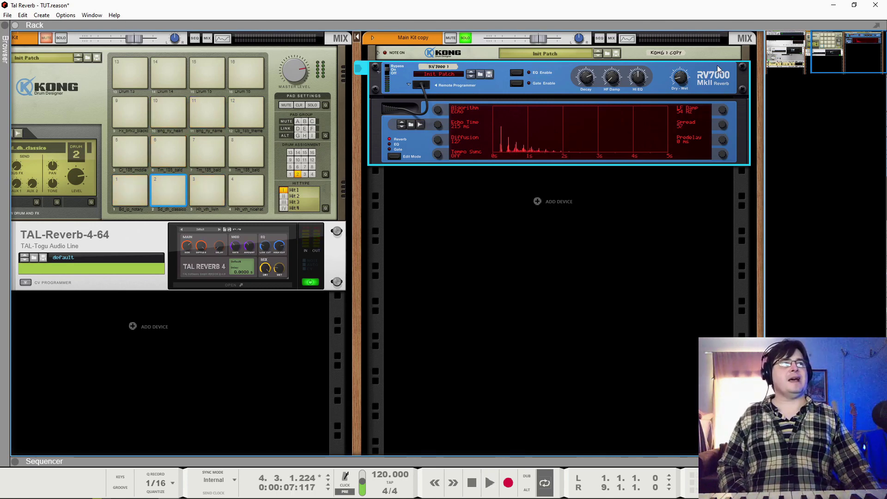
drag(713, 27, 714, 3)
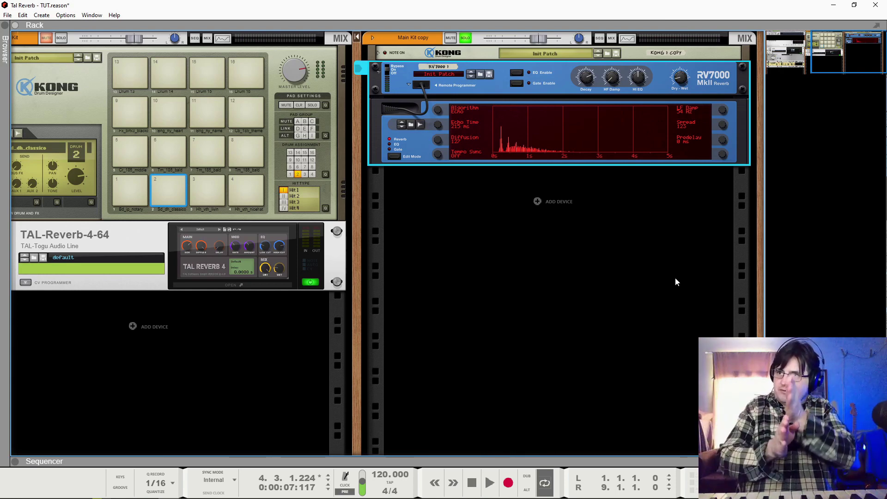
key(space)
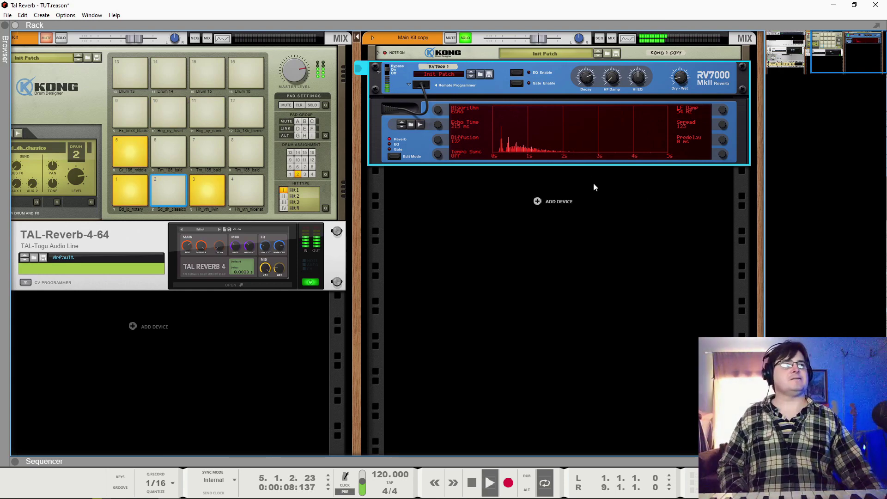
key(space)
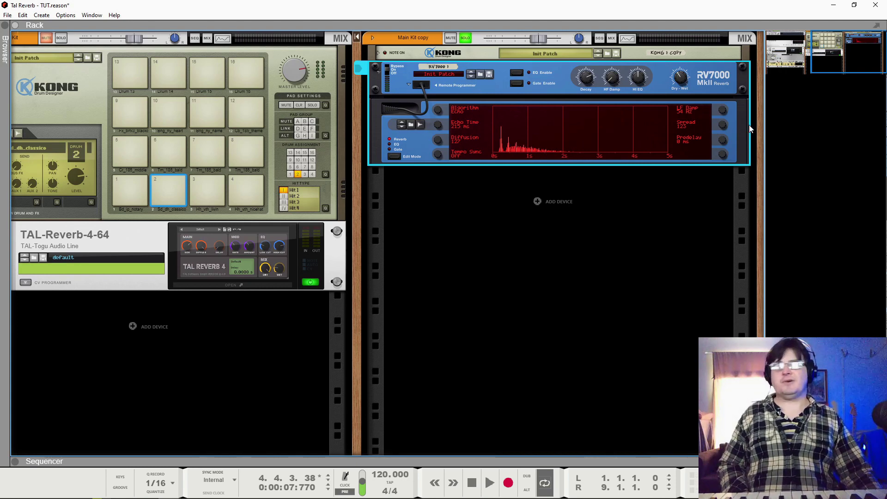
Lower the RV7000's Decay to 78 and reduce Dry/Wet while auditioning the drum loop
key(space)
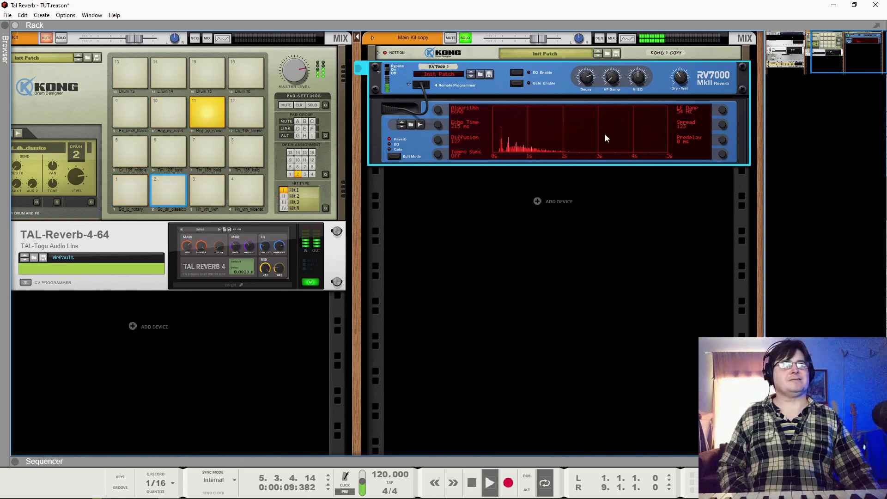
key(space)
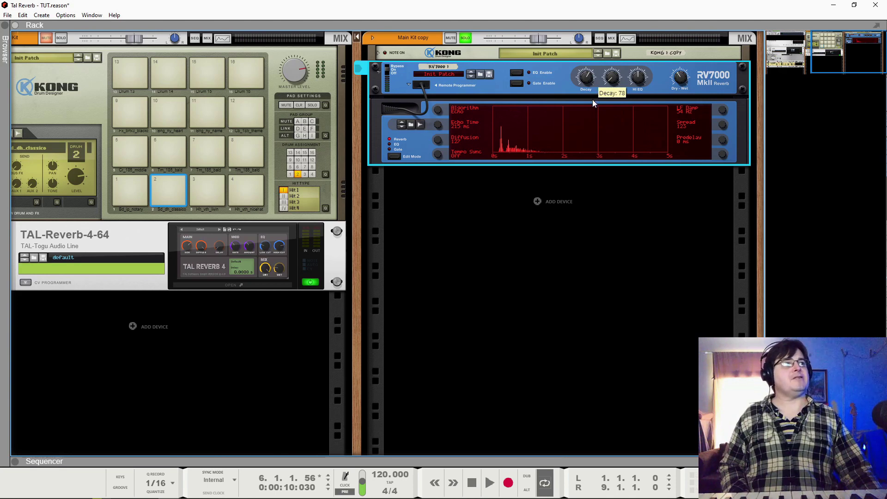
key(space)
drag(685, 79, 684, 112)
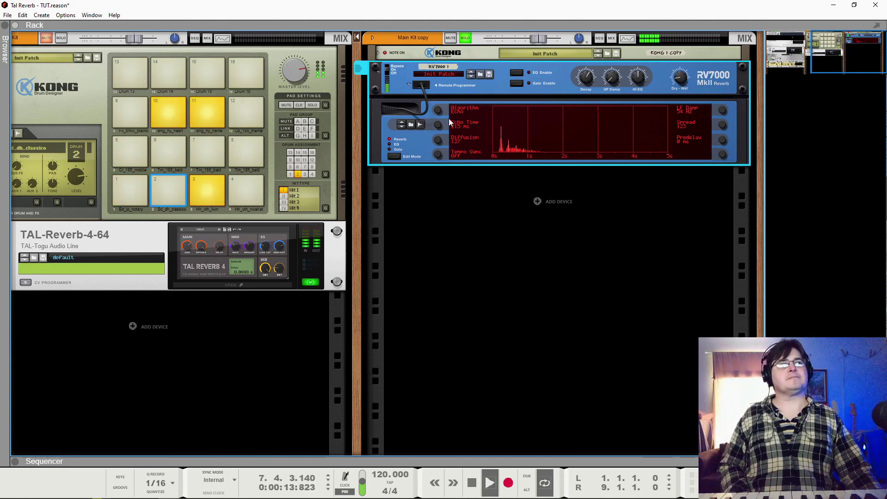
Compare HF Damp settings, including 0, on the playing loop, and lower Dry/Wet to 15 before comparing the RV7000 bypassed and enabled
key(space)
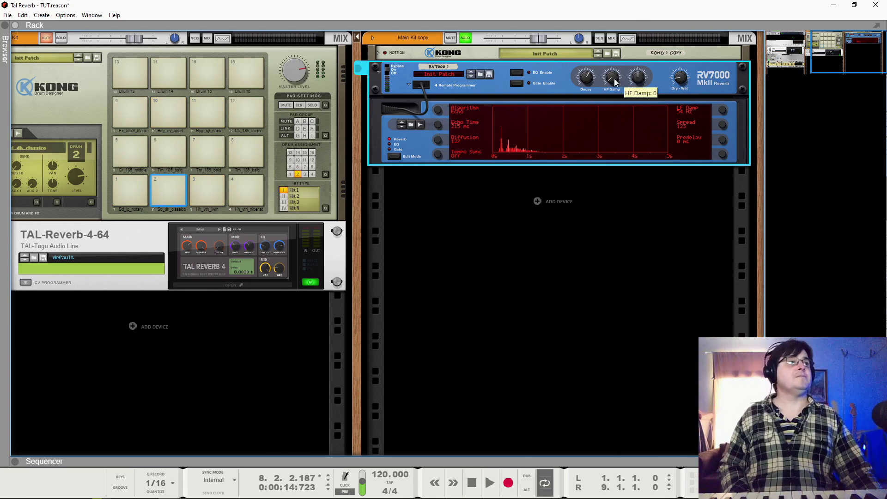
key(space)
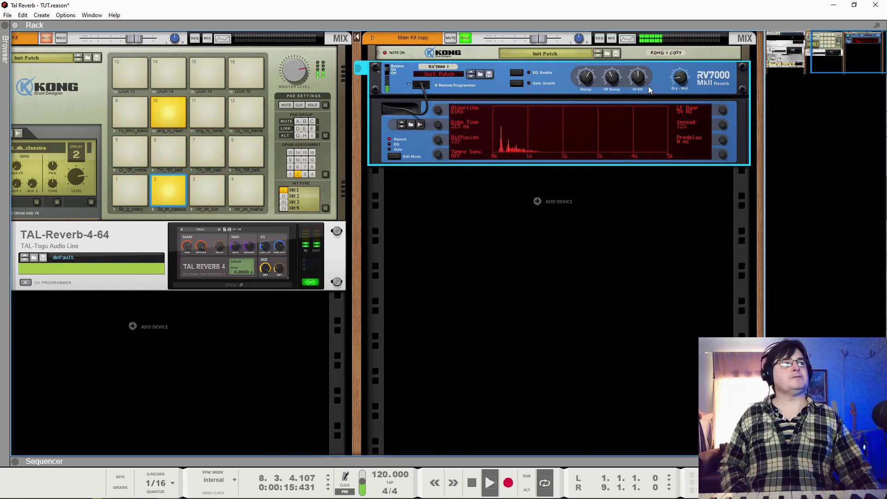
key(space)
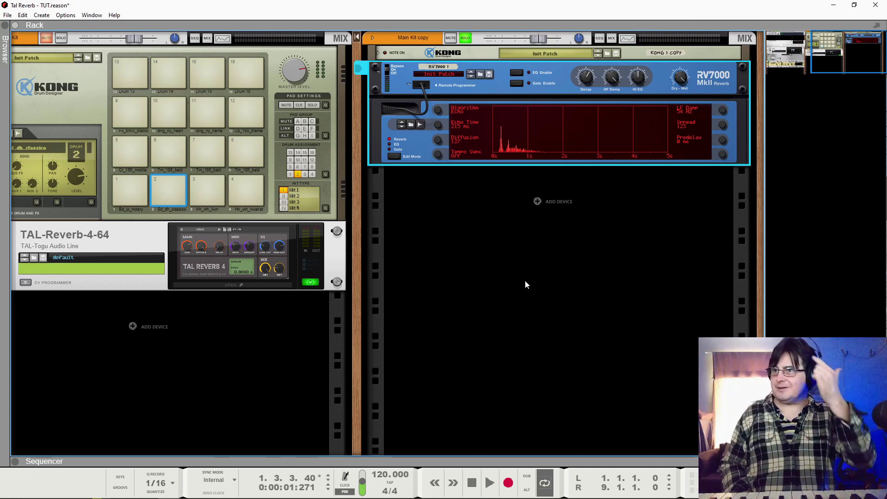
key(space)
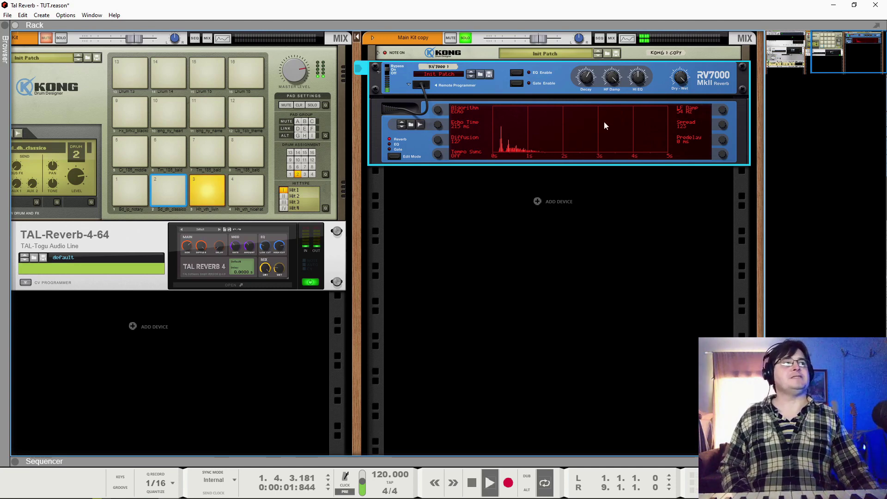
drag(614, 80, 632, 229)
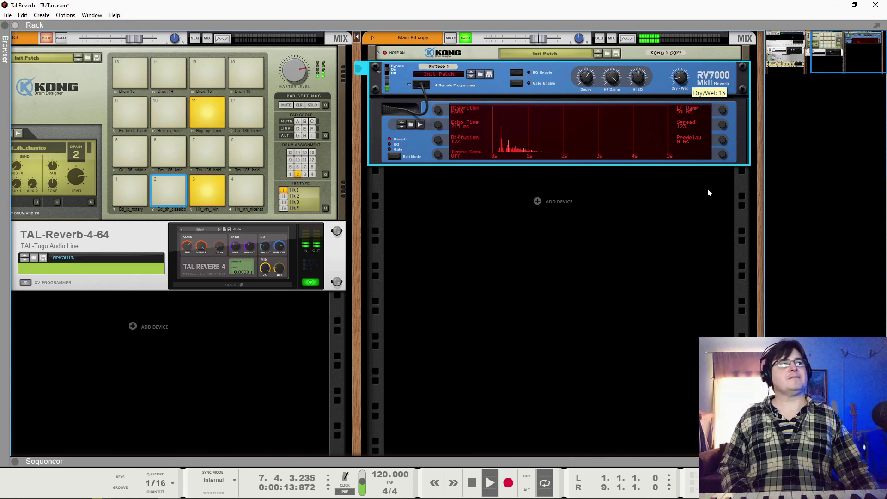
click(390, 66)
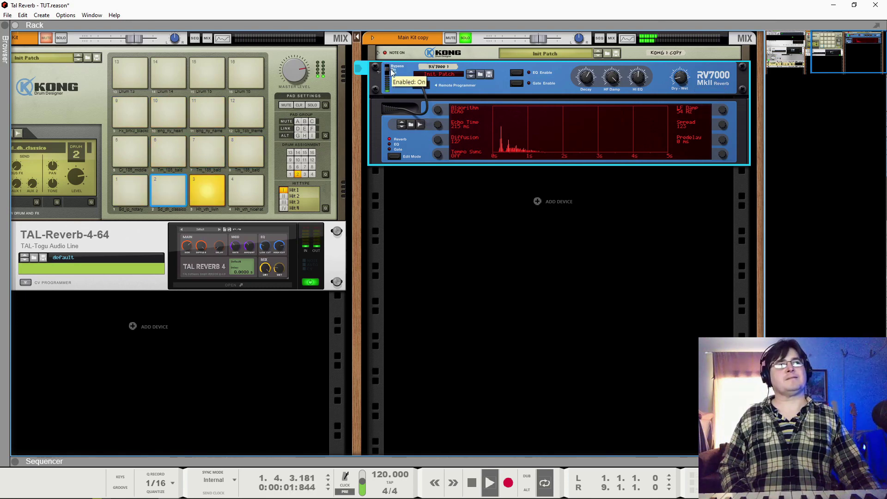
Lower the RV7000's Echo Time to 93 ms and audition the drum loop with Dry/Wet at 26
drag(438, 125, 437, 149)
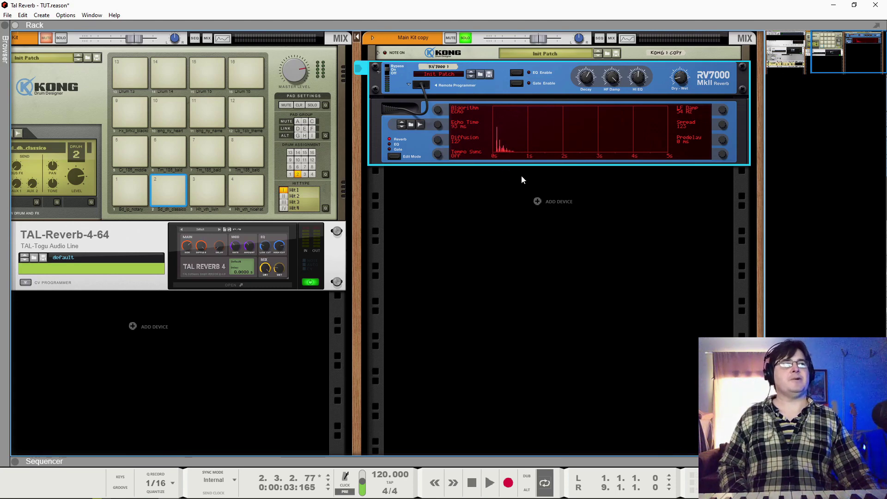
key(space)
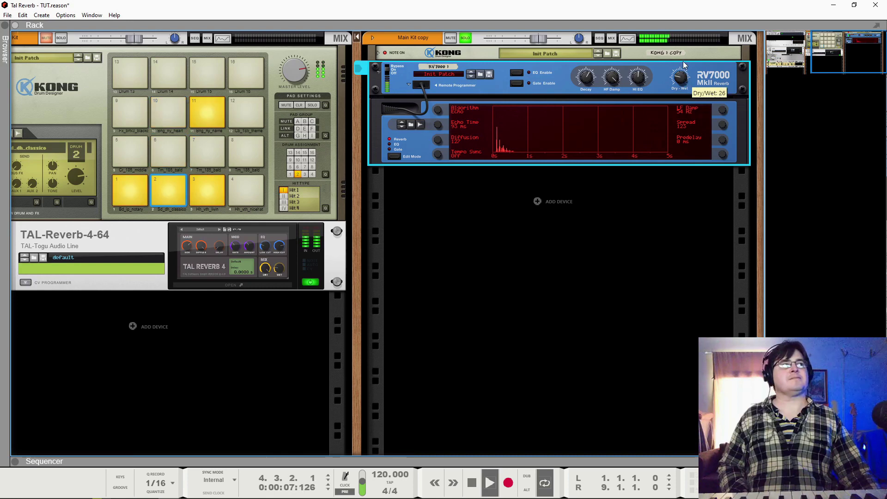
key(space)
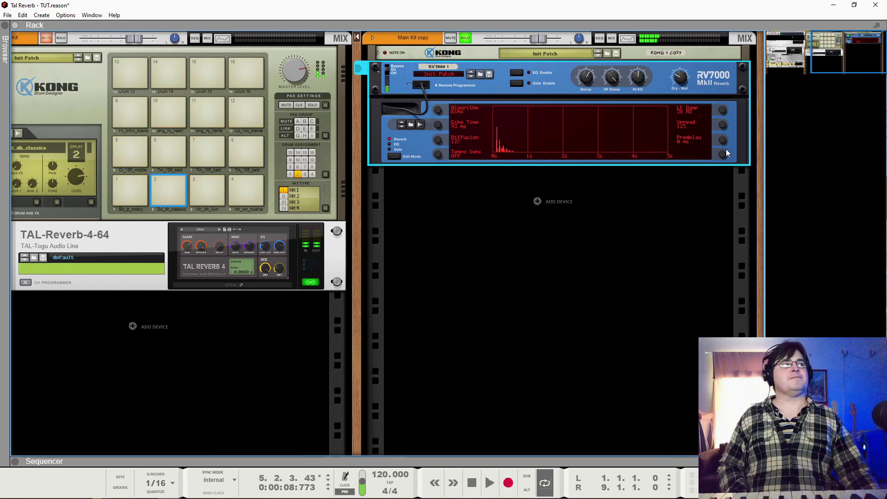
Try the RV7000's LF Damp at 214 and 280 Hz on the drum loop while adjusting Dry/Wet to 34 and 25
drag(722, 111, 722, 85)
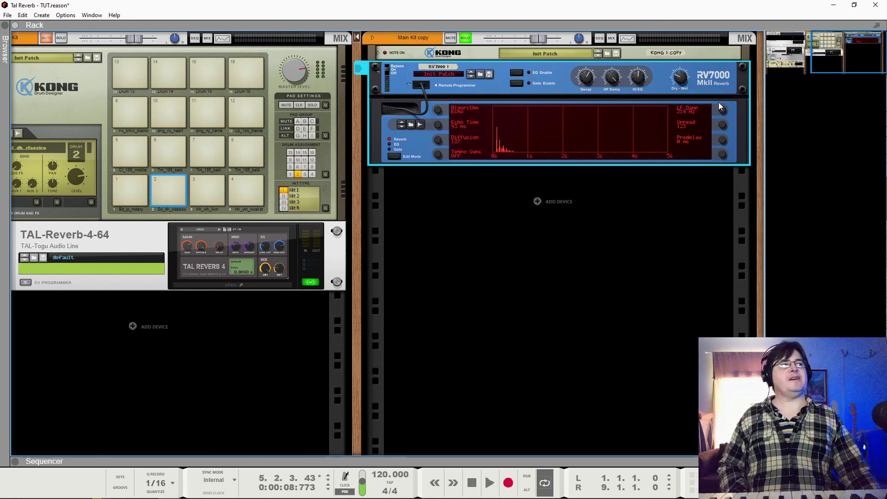
key(space)
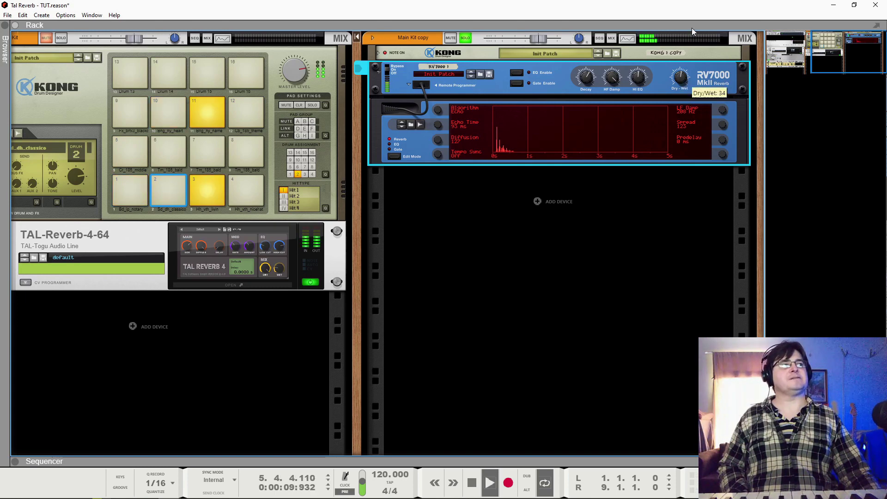
drag(717, 104, 722, 128)
key(space)
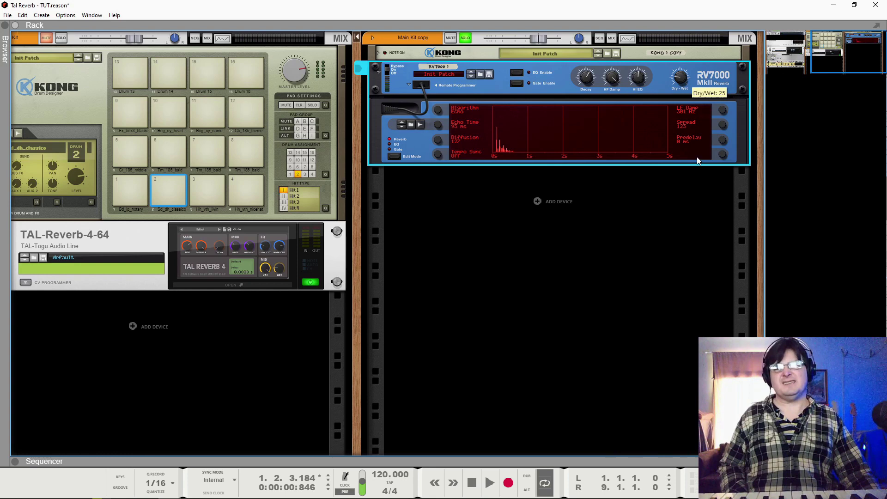
Play the loop with Dry/Wet lowered to 19, compare the RV7000 bypassed and enabled, and stop playback
key(space)
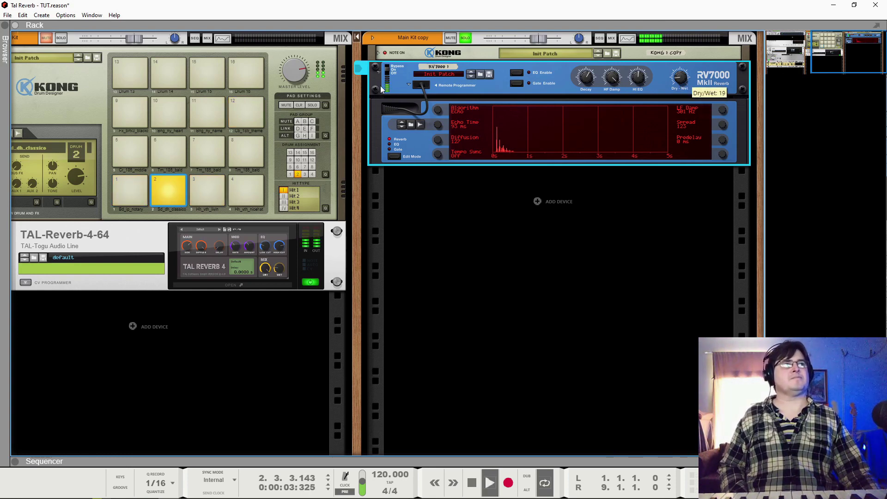
click(391, 68)
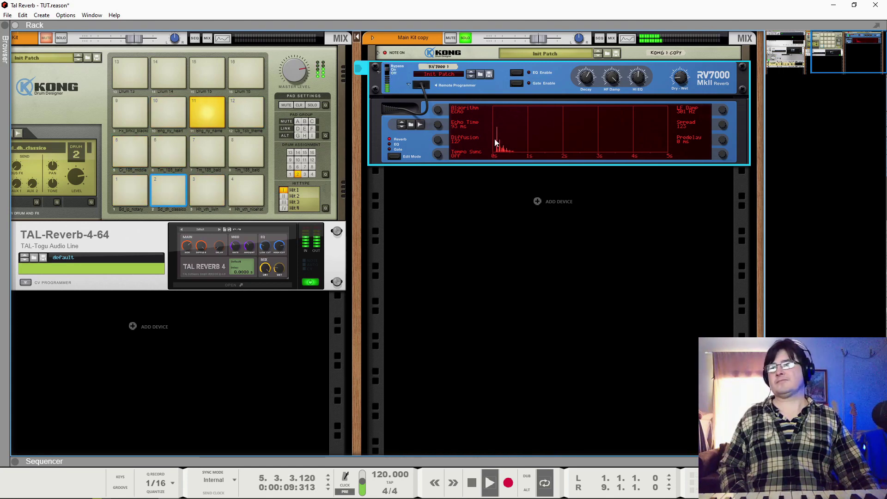
key(space)
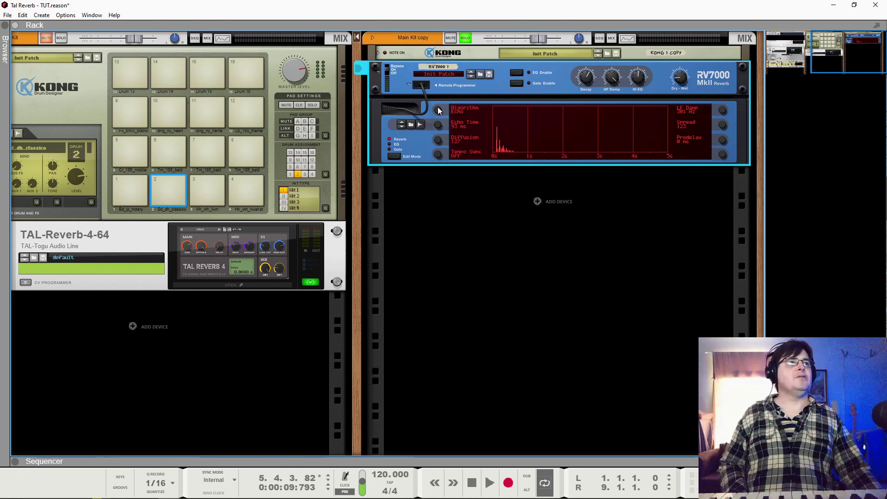
Switch the RV7000's algorithm from Echo to Room and adjust HF Damp while the drum loop plays
drag(439, 110, 436, 180)
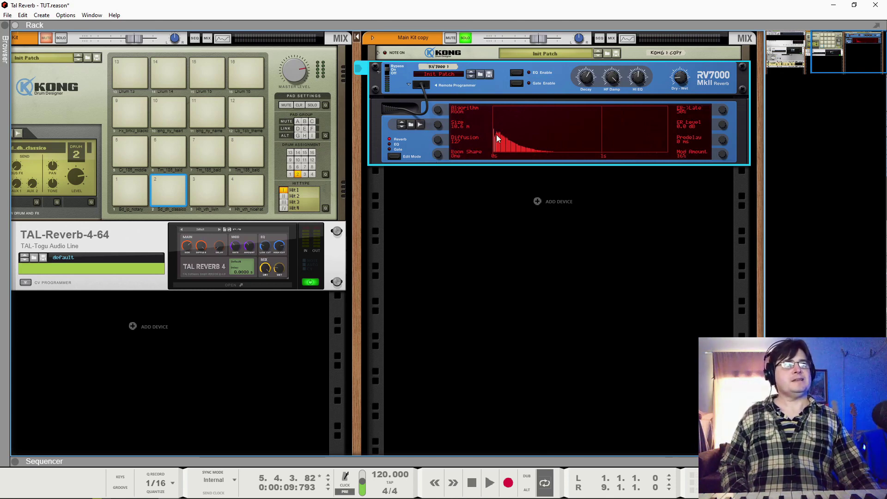
key(space)
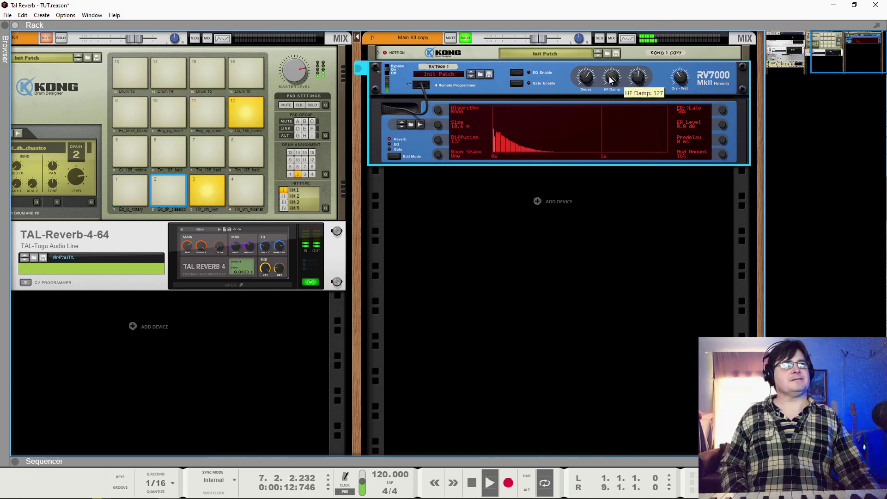
key(space)
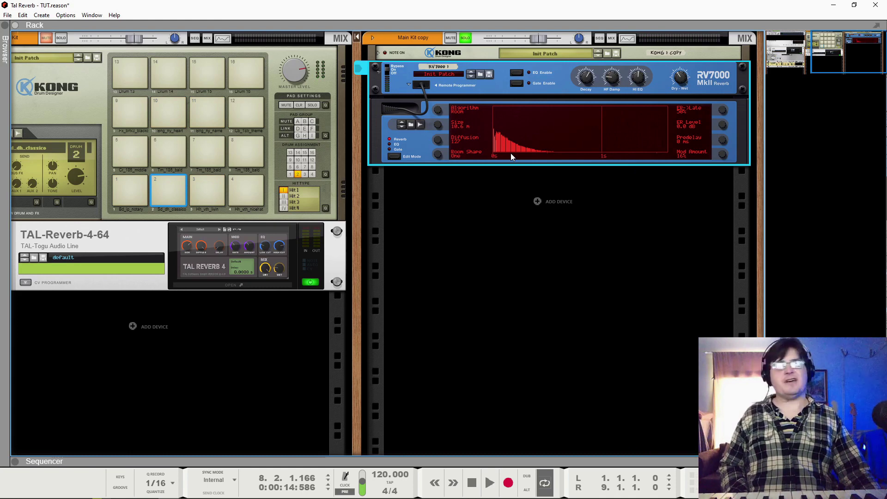
Compare Room Shape Three and One by auditioning the drum loop with each, and set Room Shape to Four
drag(437, 154, 438, 148)
key(space)
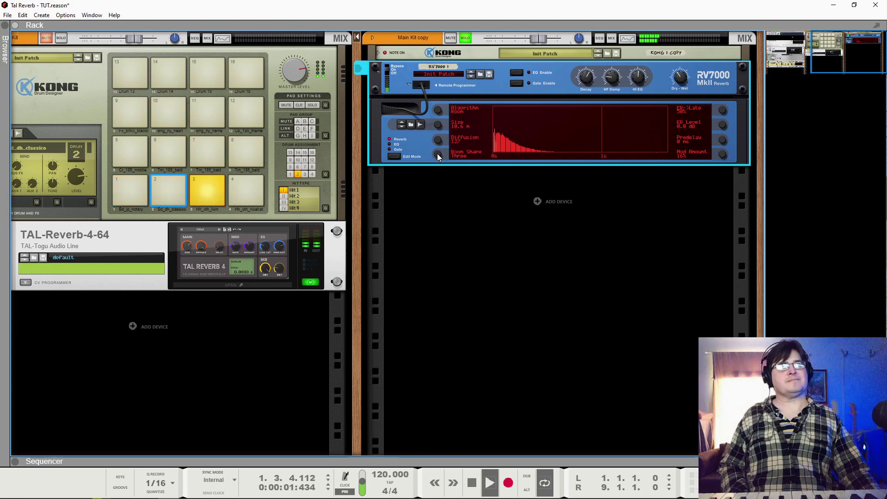
key(space)
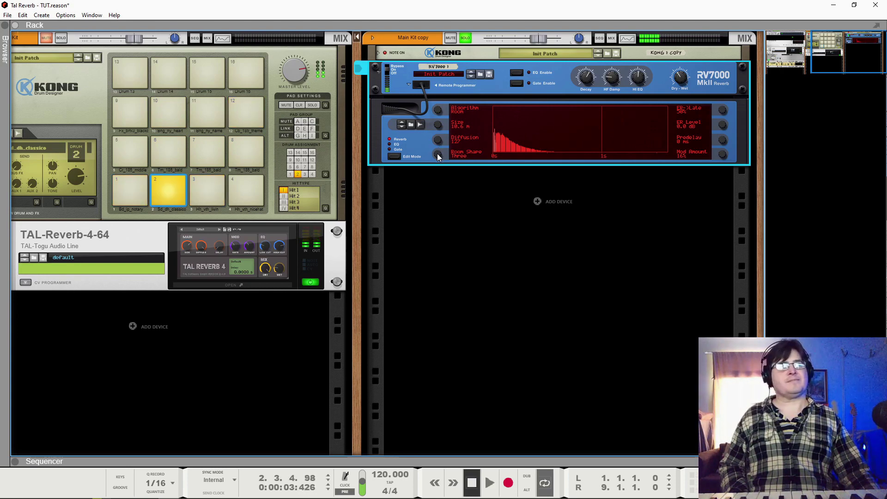
drag(437, 156, 483, 301)
key(space)
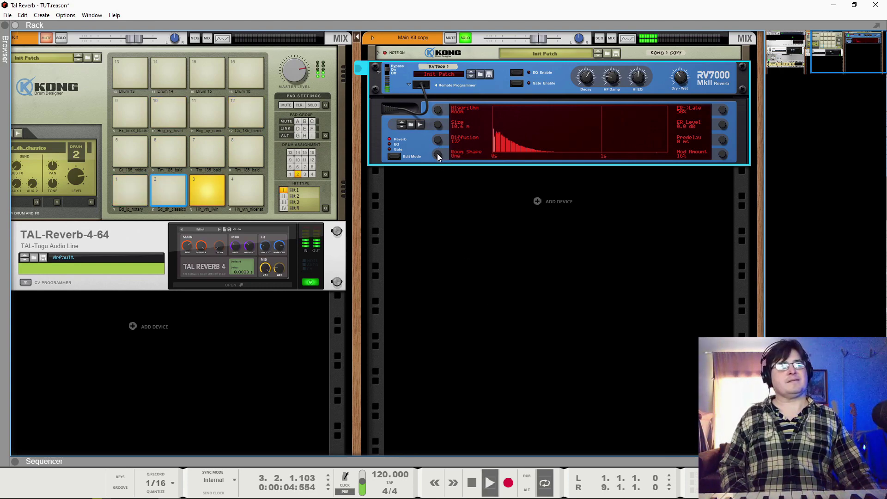
key(space)
drag(439, 154, 439, 129)
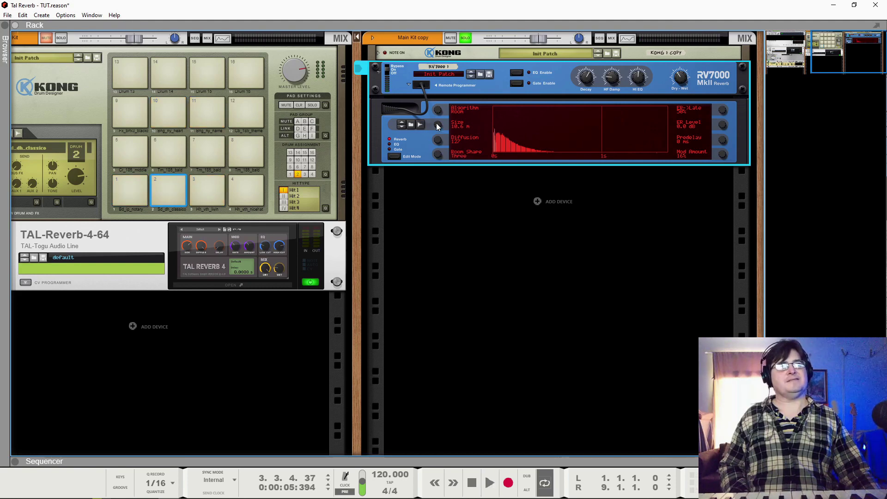
key(space)
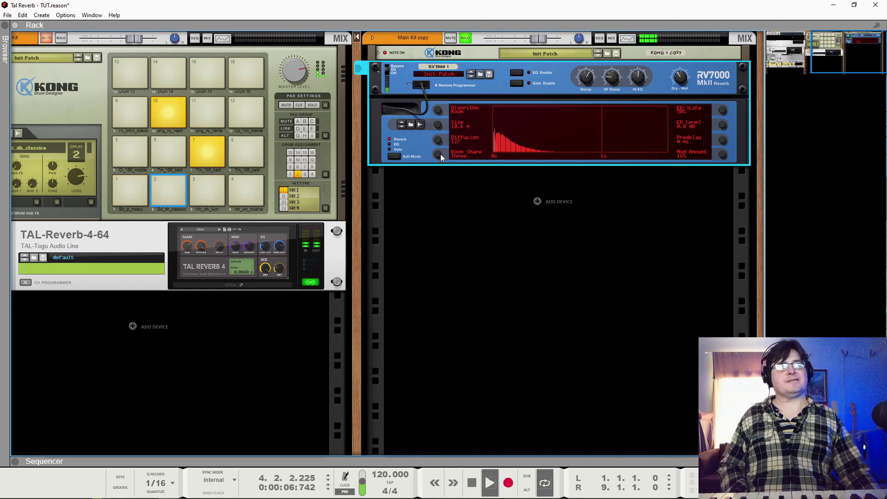
key(space)
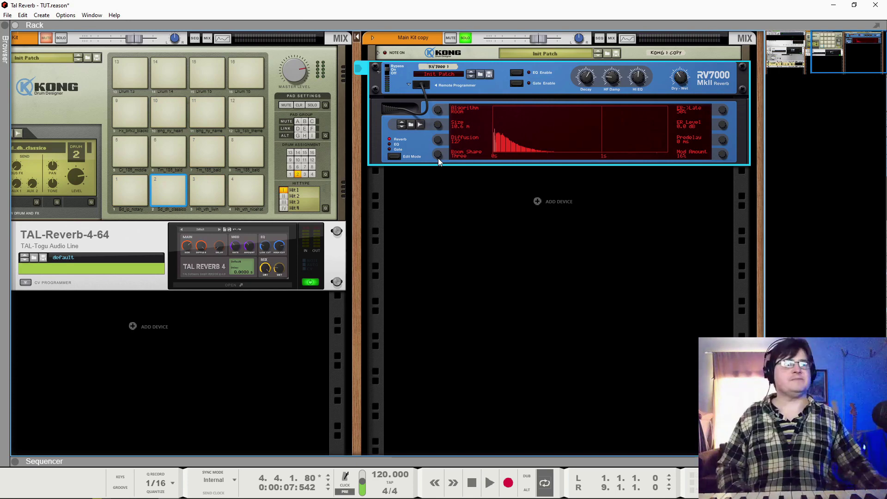
drag(438, 158, 440, 154)
With the drum loop playing, raise the Room algorithm's ER->Late to 100% and Predelay to 55 ms
key(space)
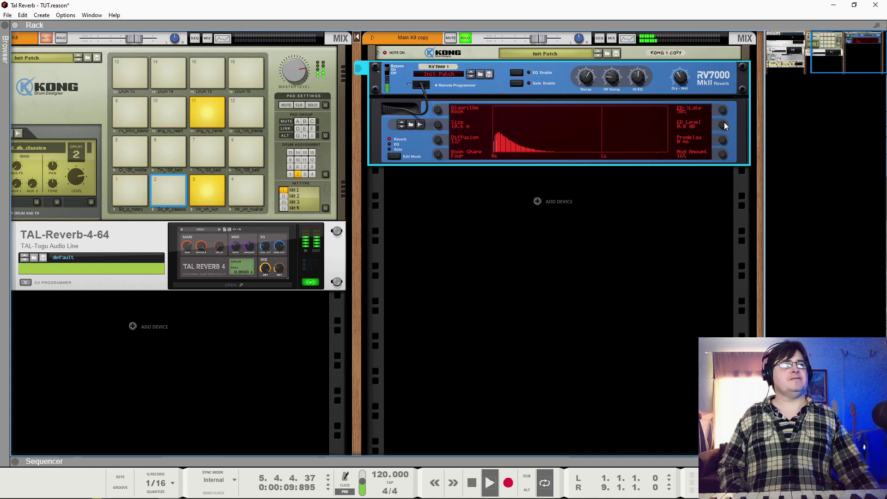
drag(724, 110, 721, 74)
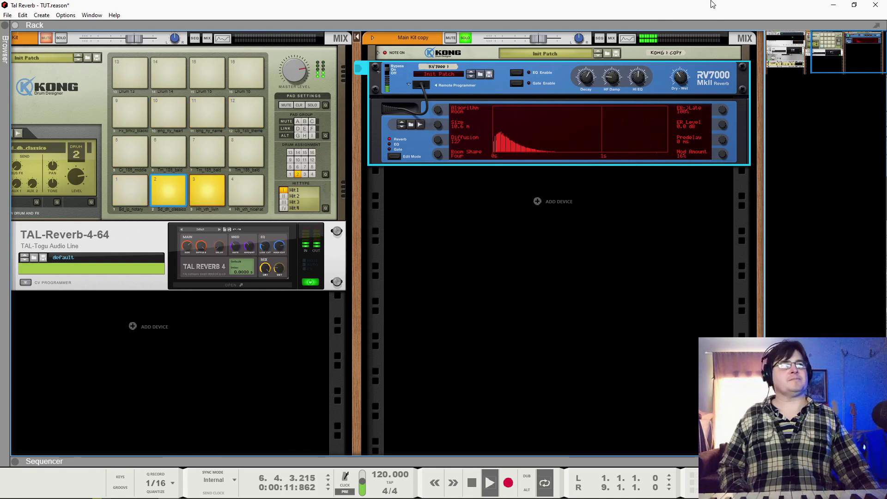
drag(722, 138, 725, 111)
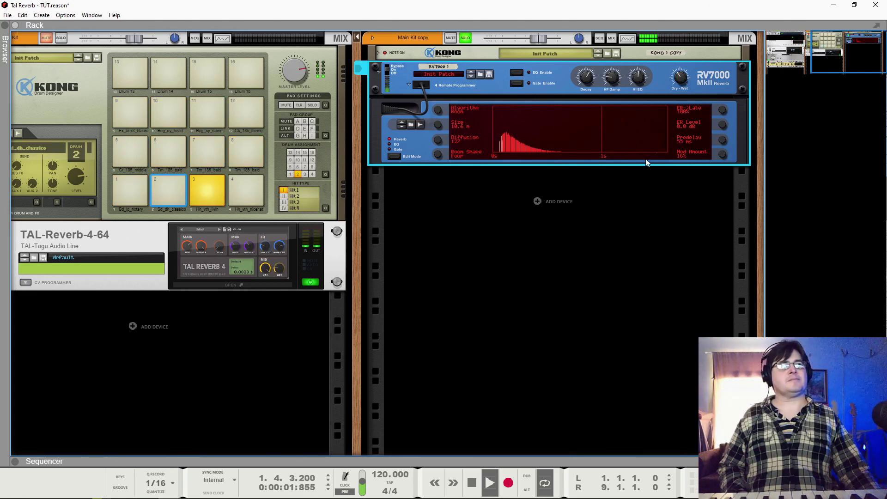
Lengthen the RV7000's Decay, and mute the Main Kit copy channel so the loop plays through the main kit
drag(583, 83, 612, 86)
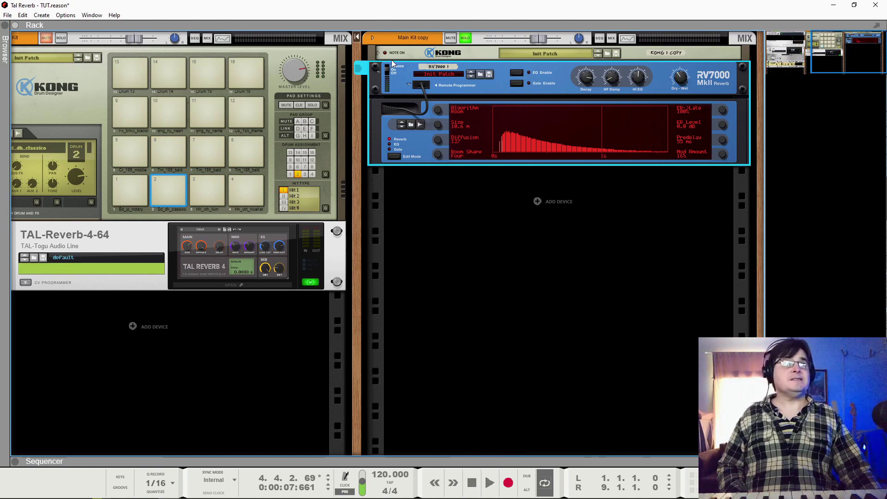
click(451, 38)
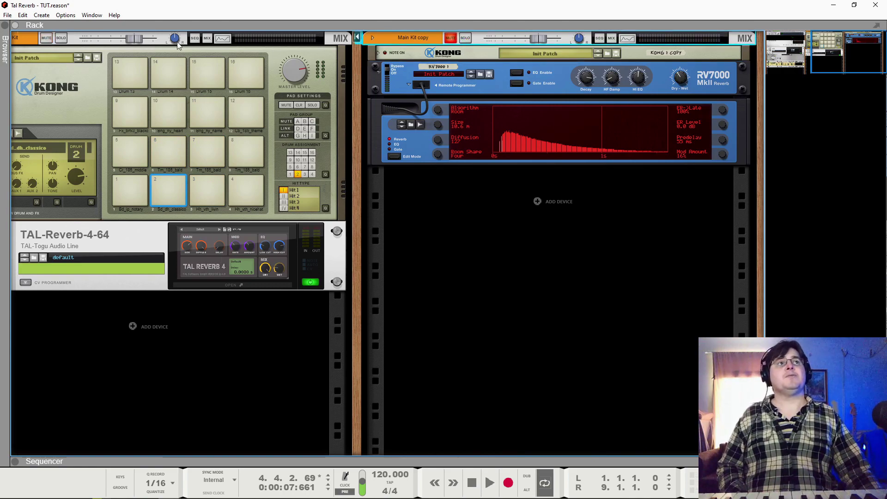
key(space)
In TAL-Reverb-4, raise Size to 78.19%, Diffuse to 66.23% and Wet, minimise Low Cut and reduce High Cut while the loop plays
double_click(182, 260)
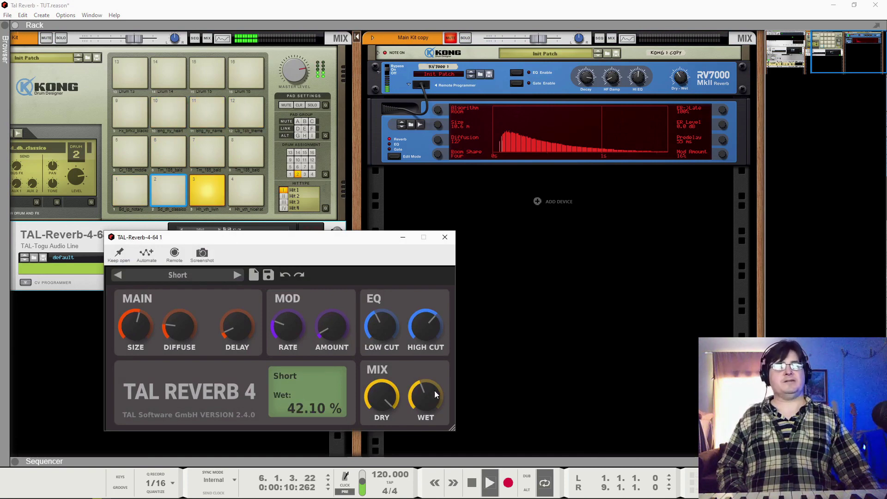
drag(127, 335, 181, 272)
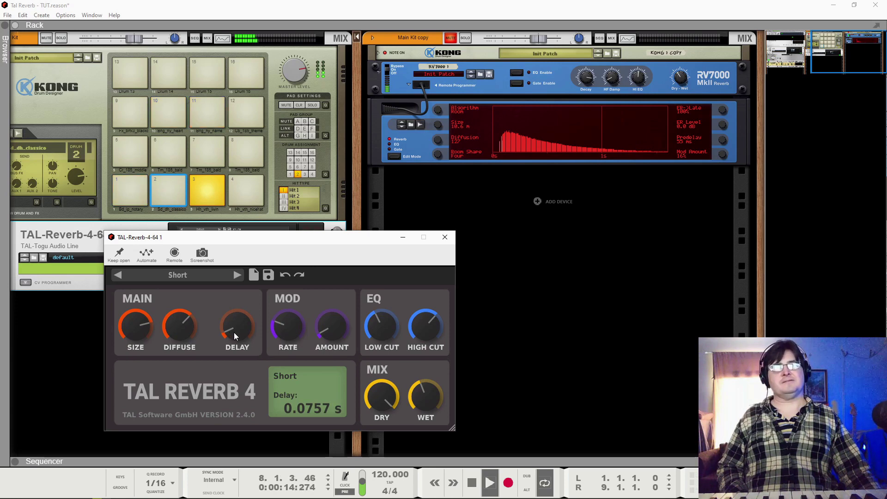
drag(382, 337, 412, 391)
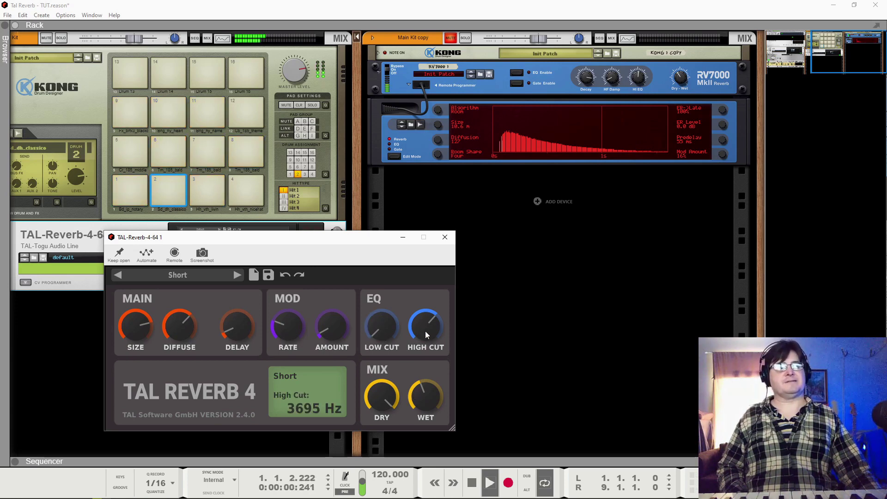
drag(430, 323, 431, 364)
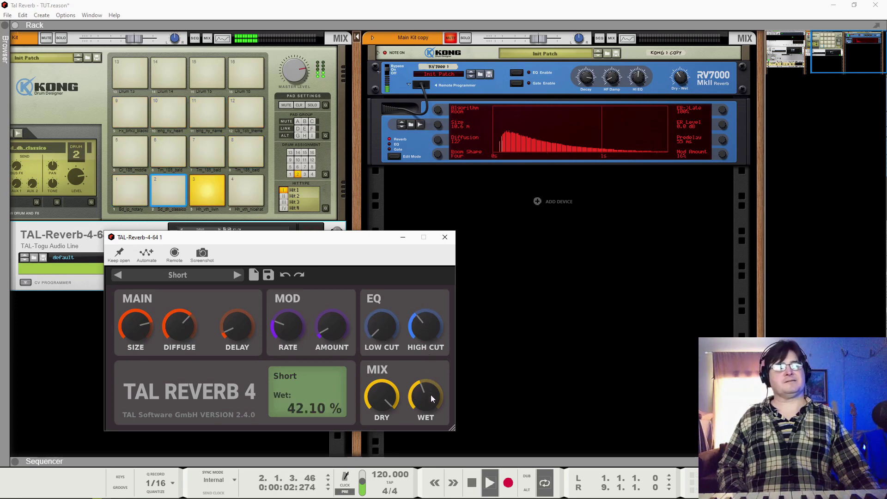
drag(425, 397, 426, 393)
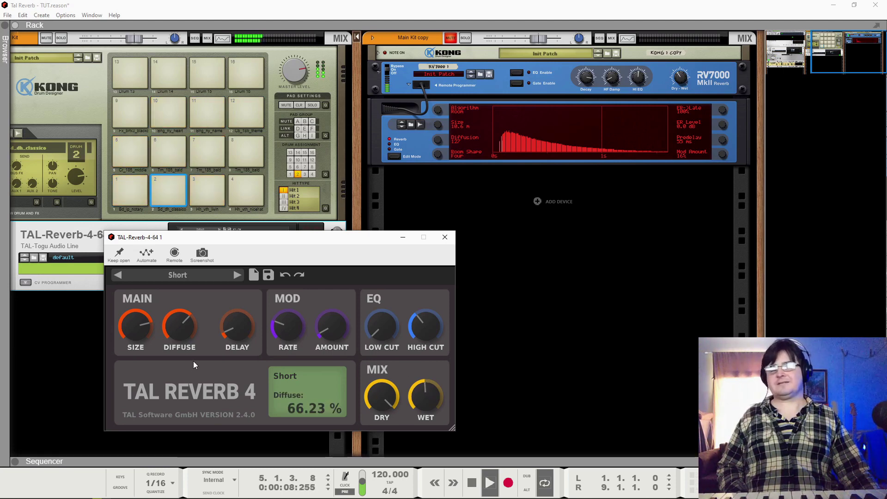
key(space)
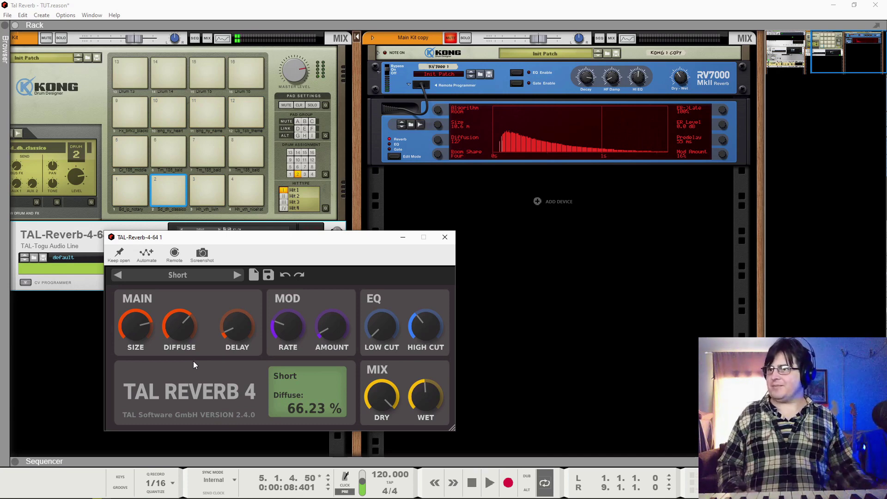
click(445, 237)
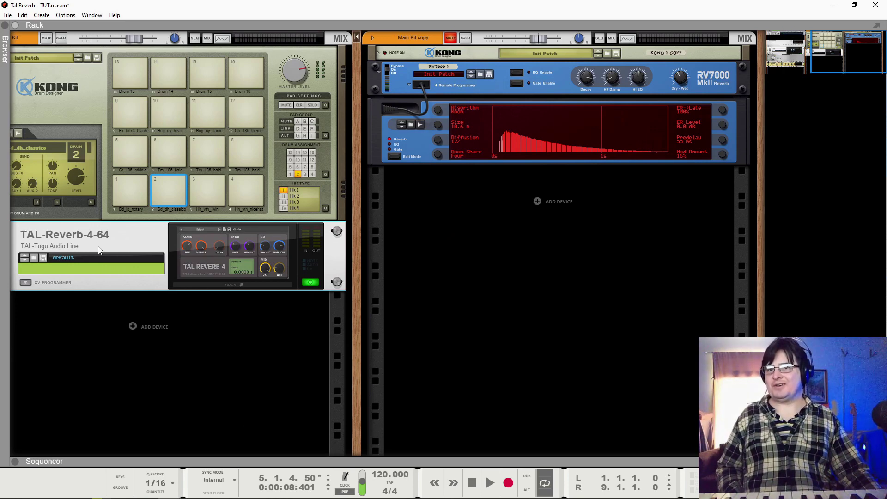
Reopen TAL-Reverb-4 and, with the loop playing, lower Size to about midway and Diffuse to 28.01%
click(231, 285)
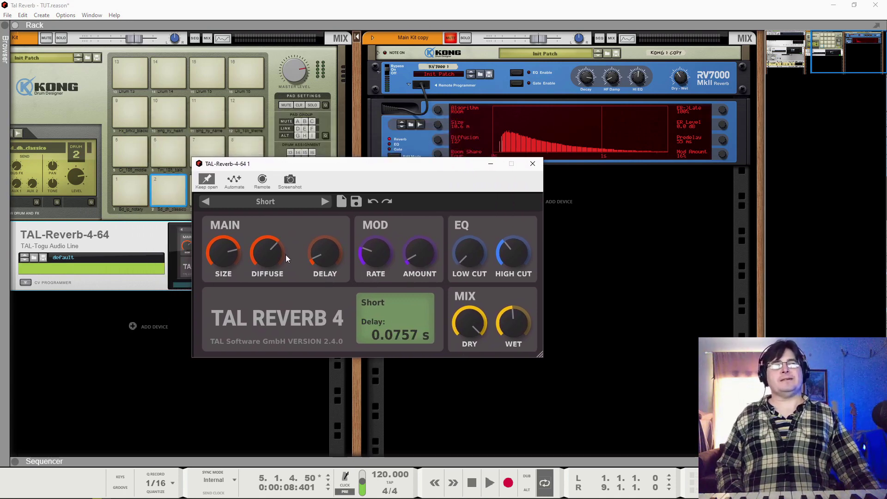
mouse_move(231, 251)
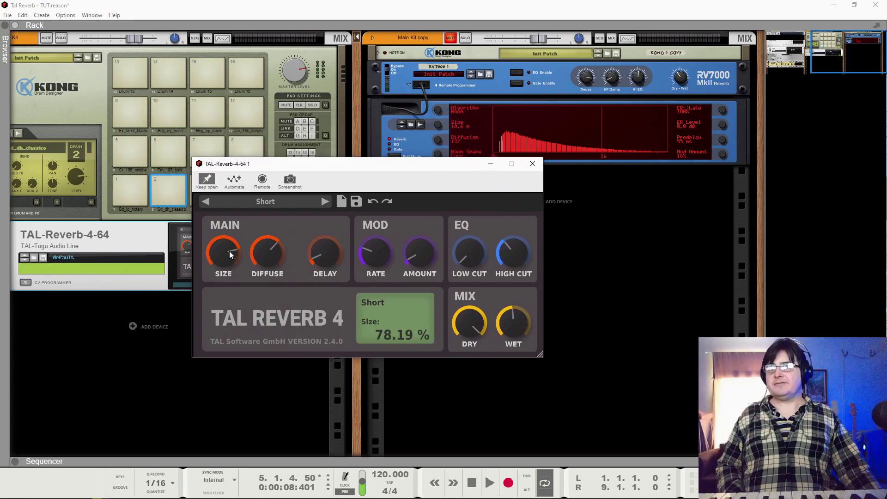
key(space)
drag(230, 251, 236, 284)
mouse_move(267, 253)
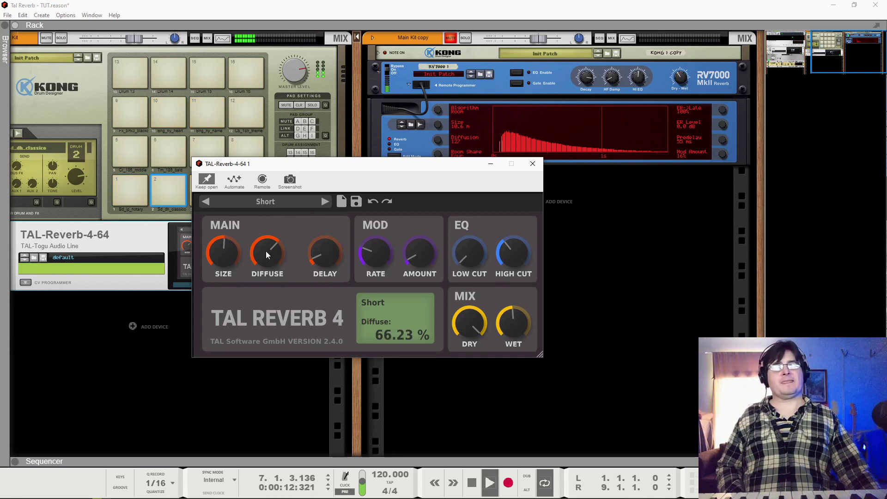
drag(265, 251, 357, 284)
mouse_move(422, 257)
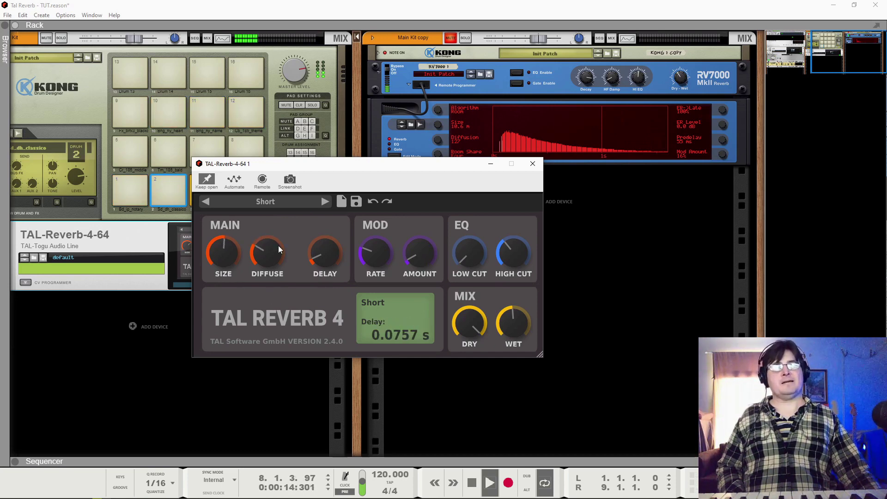
key(space)
Audition TAL-Reverb-4's Diffuse at 4.92%, 99.91% and 10.22% on the drum loop, and stop playback
mouse_move(269, 252)
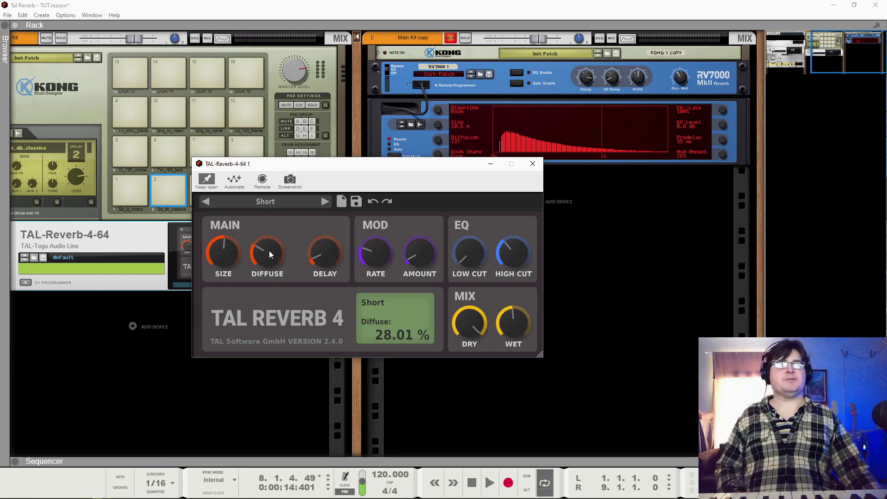
drag(269, 250, 271, 284)
key(space)
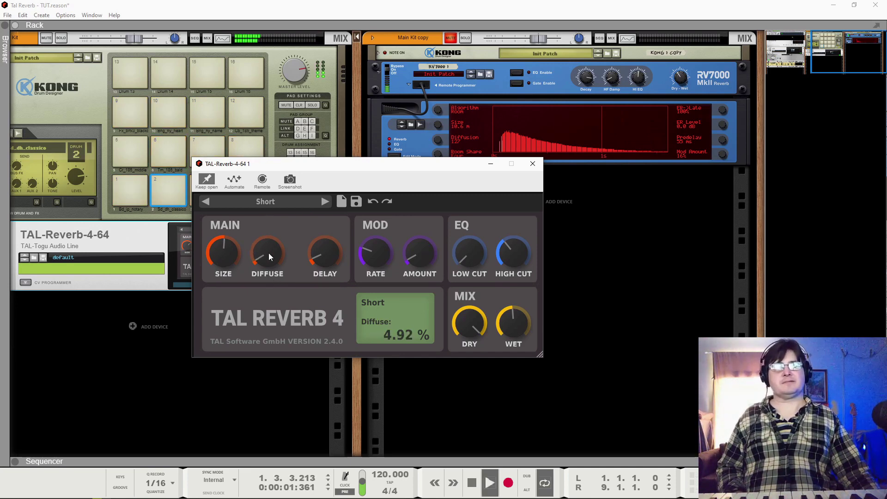
drag(268, 254, 278, 171)
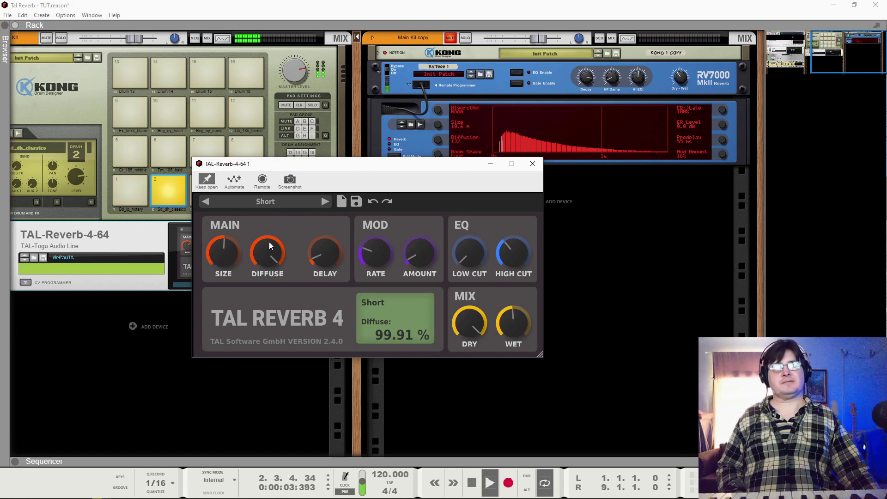
drag(269, 242, 284, 351)
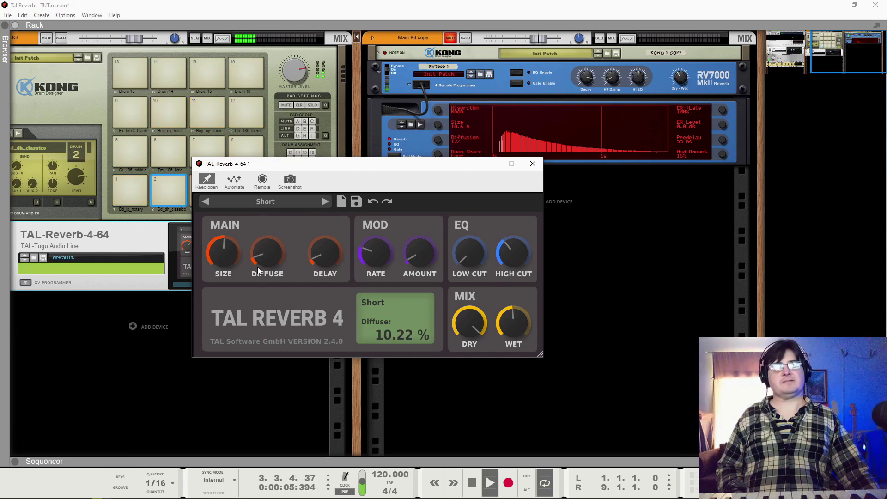
key(space)
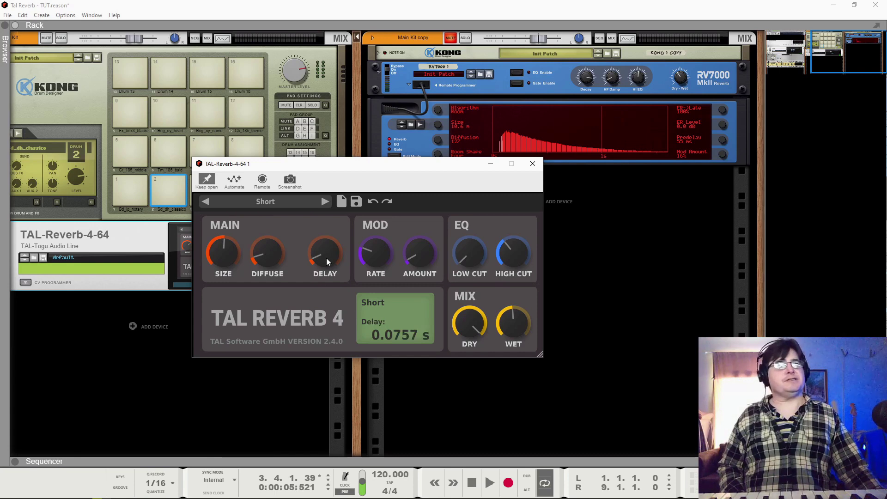
Play the loop with TAL-Reverb-4's Delay set to 0.2573 s, and increase the modulation rate and amount
key(space)
mouse_move(326, 259)
mouse_down()
mouse_move(326, 248)
mouse_move(324, 259)
mouse_up()
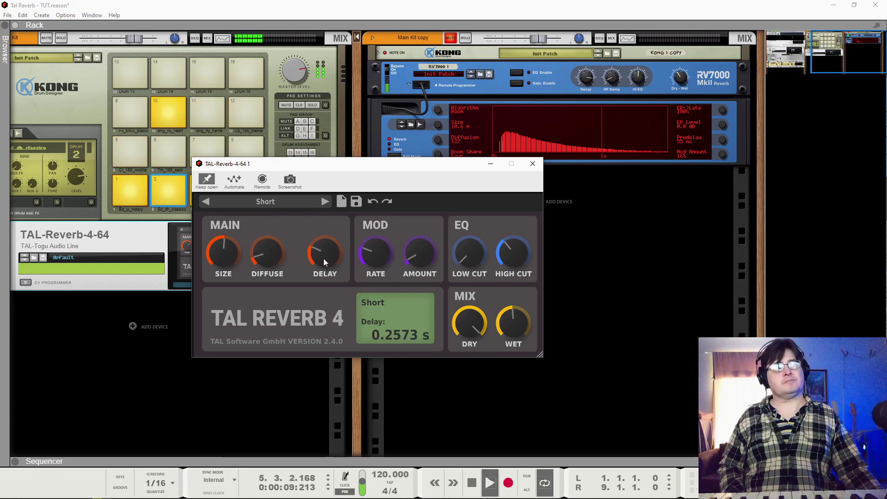
drag(418, 256, 387, 191)
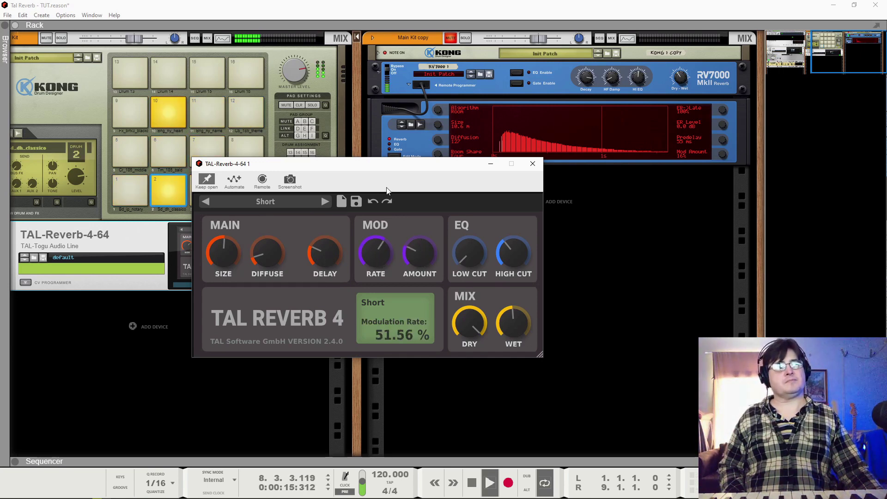
Set TAL-Reverb-4's Diffuse to 20.44% and High Cut to 2444 Hz, and slightly raise Size and Low Cut
mouse_move(515, 259)
mouse_down()
mouse_move(519, 229)
mouse_move(512, 248)
mouse_up()
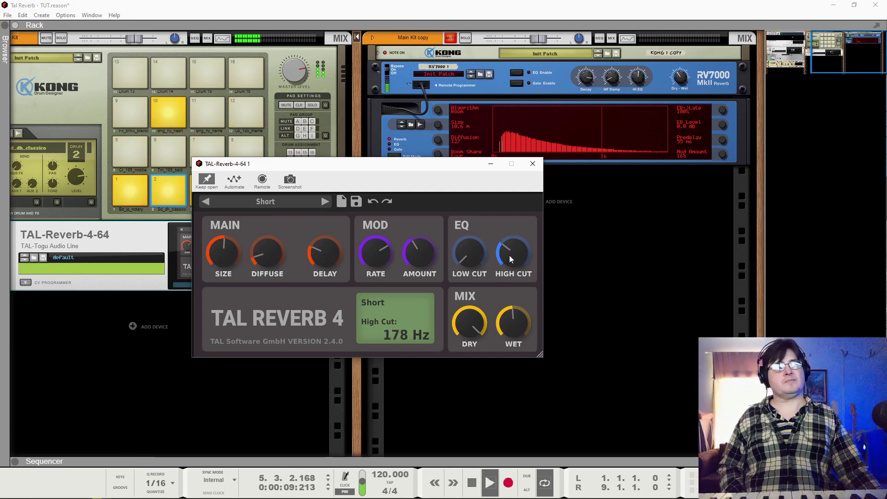
drag(224, 253, 268, 244)
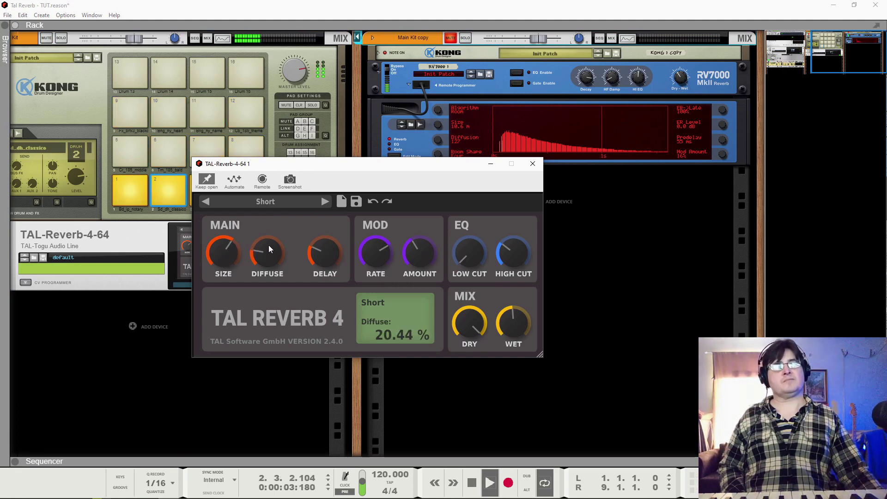
mouse_move(512, 252)
mouse_down()
mouse_move(531, 164)
mouse_move(516, 245)
mouse_move(517, 236)
mouse_up()
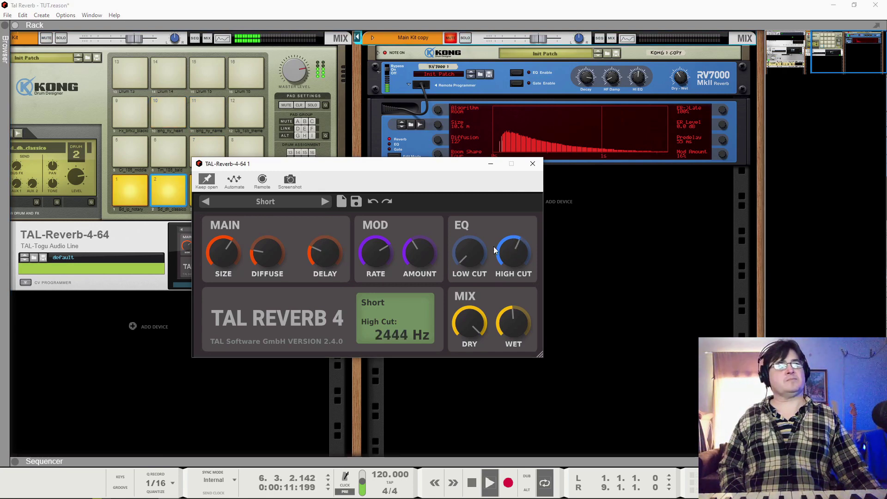
mouse_move(464, 256)
mouse_down()
mouse_move(467, 239)
mouse_move(466, 254)
mouse_up()
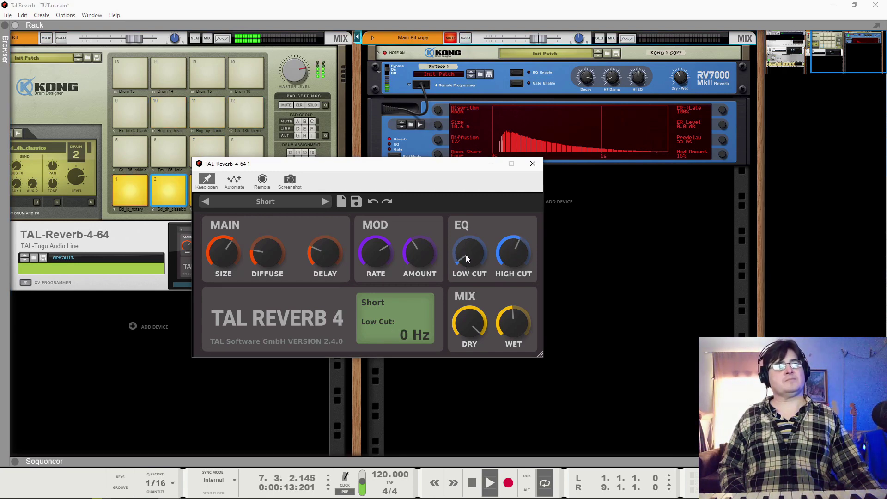
Compare the two reverbs by soloing and unsoloing the Main Kit copy channel, and stop playback
click(464, 39)
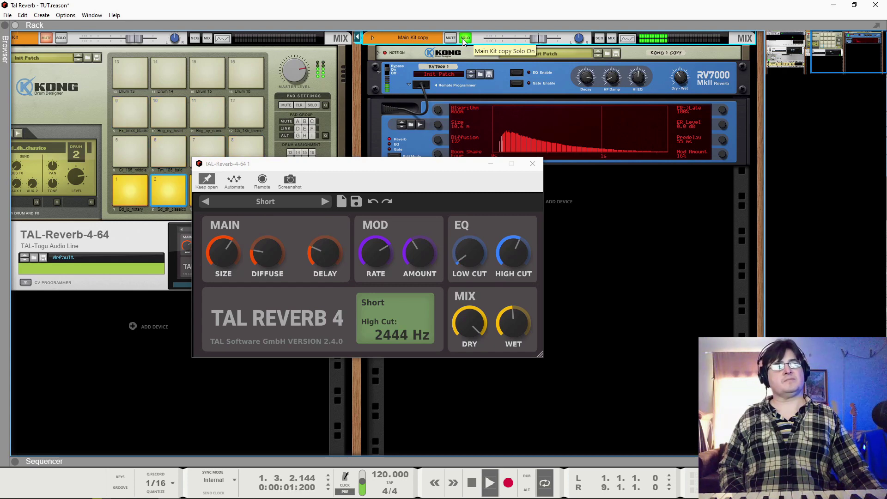
click(462, 38)
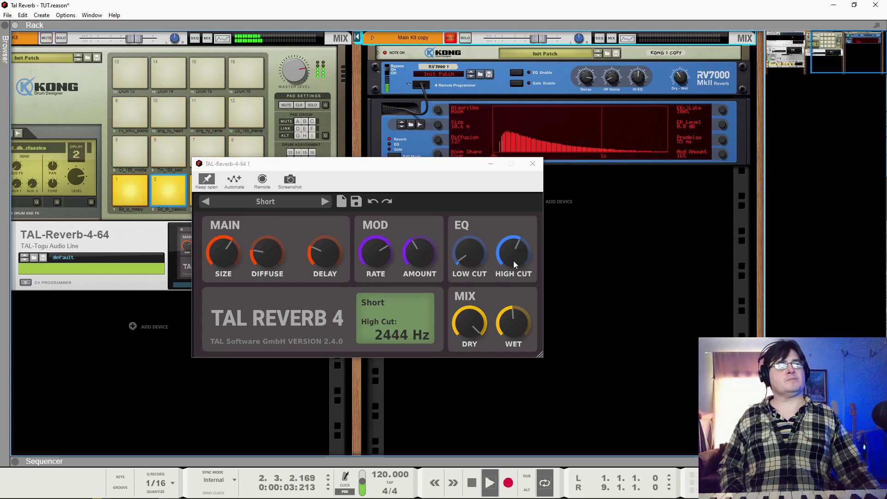
key(space)
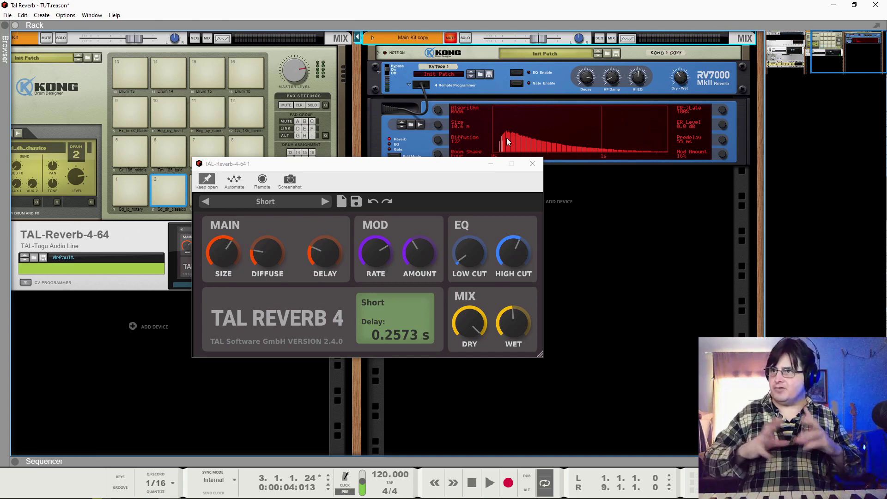
Increase TAL-Reverb-4's Diffuse and Size, and compare it with the RV7000 by toggling the Main Kit copy's solo during playback
drag(247, 255, 345, 249)
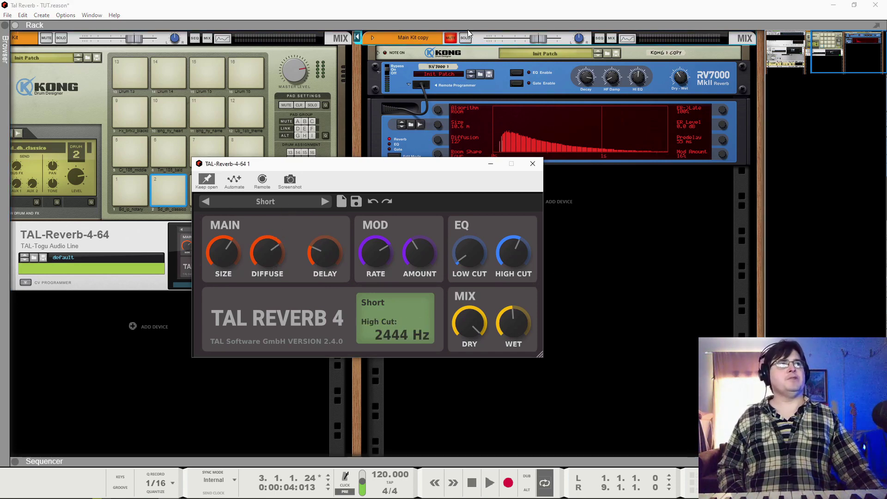
key(space)
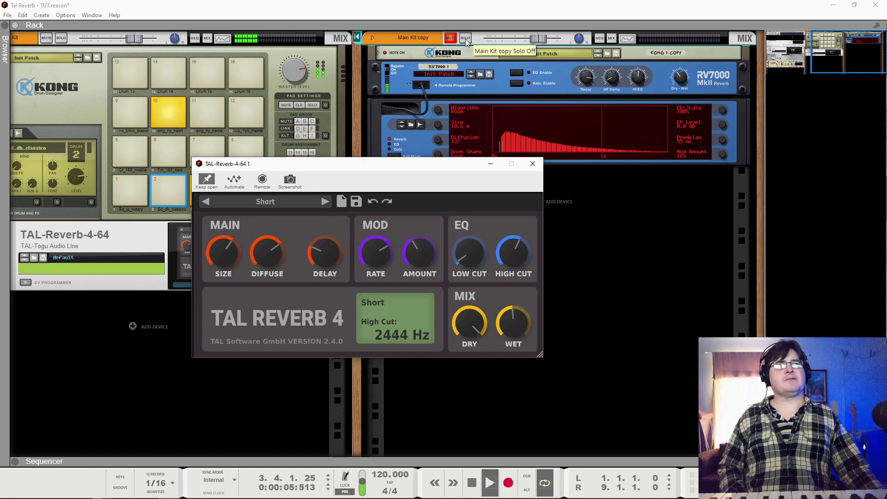
drag(271, 247, 228, 263)
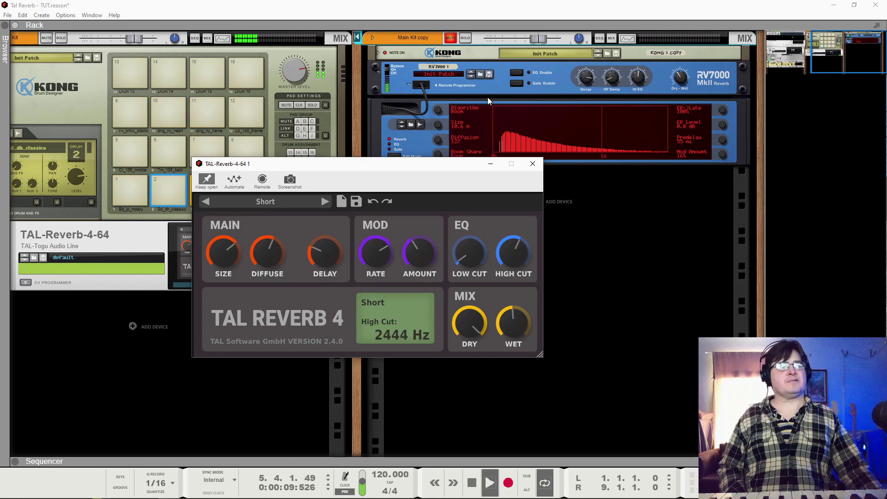
click(469, 39)
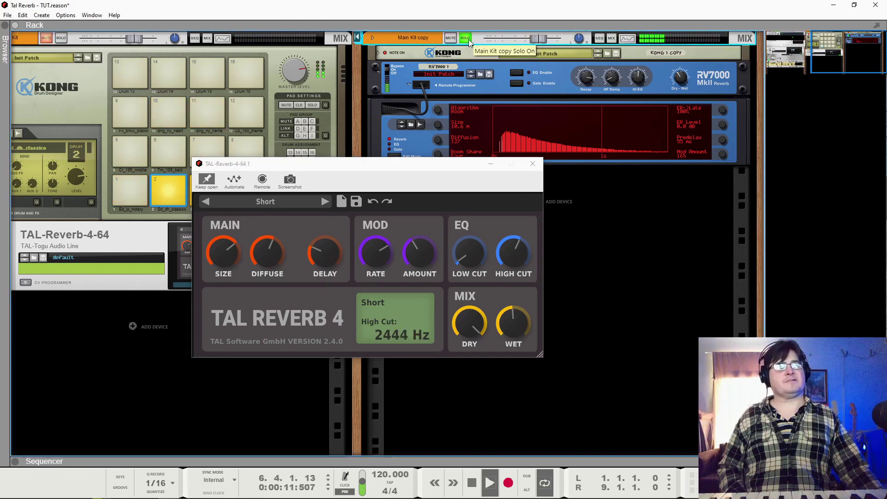
click(469, 40)
Raise TAL-Reverb-4's Wet, reduce Size, set Diffuse to 52.98%, and compare it with the soloed Main Kit copy channel
drag(517, 335, 519, 318)
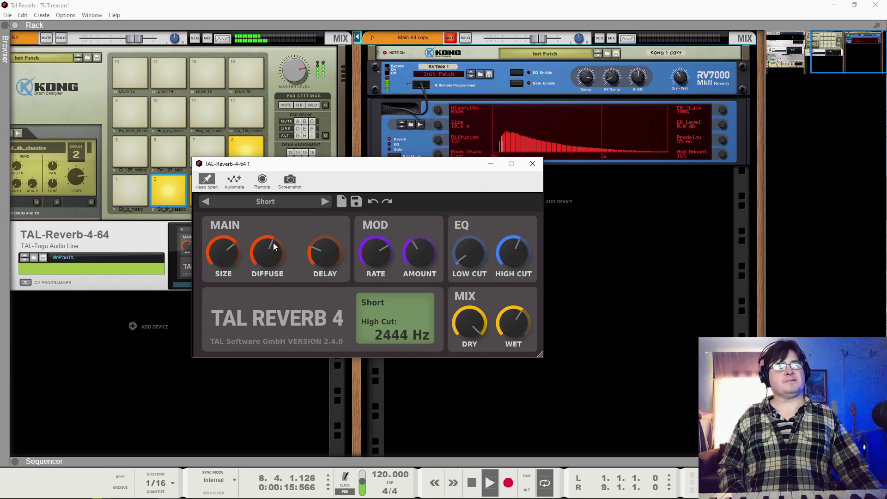
drag(231, 255, 268, 259)
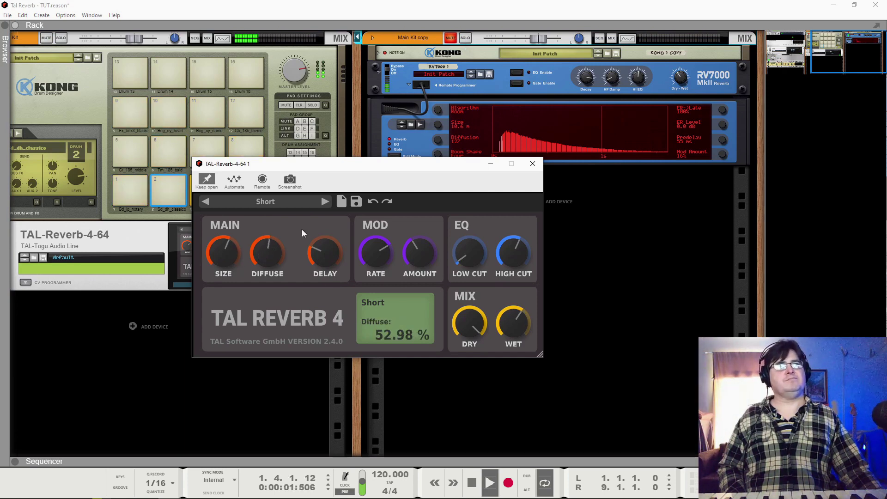
click(465, 37)
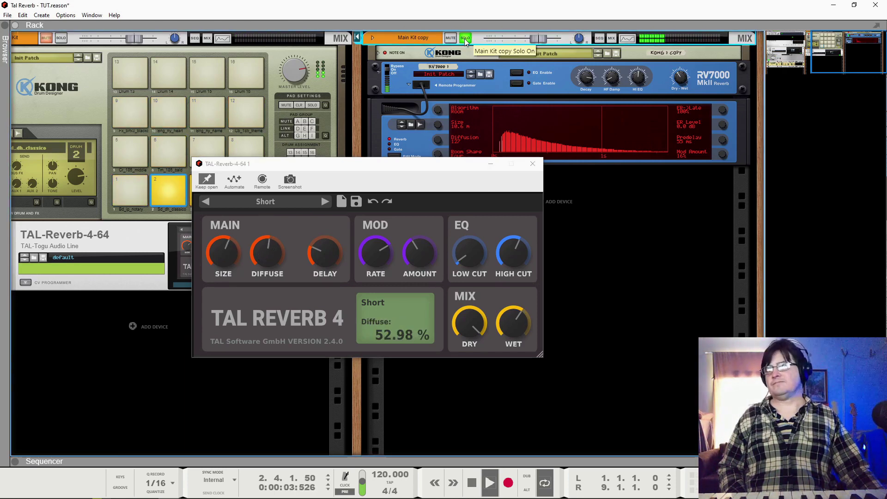
click(464, 38)
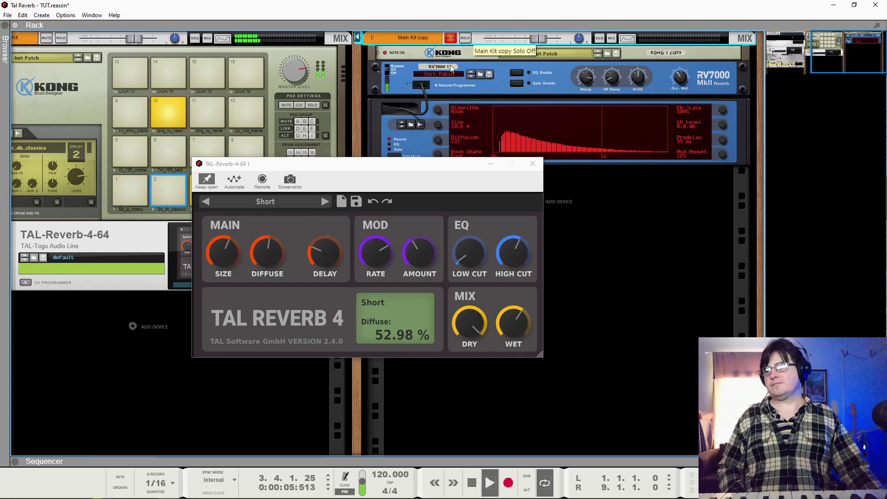
Raise TAL-Reverb-4's High Cut and set Low Cut to 1245 Hz, auditioning the drum loop before stopping playback
key(space)
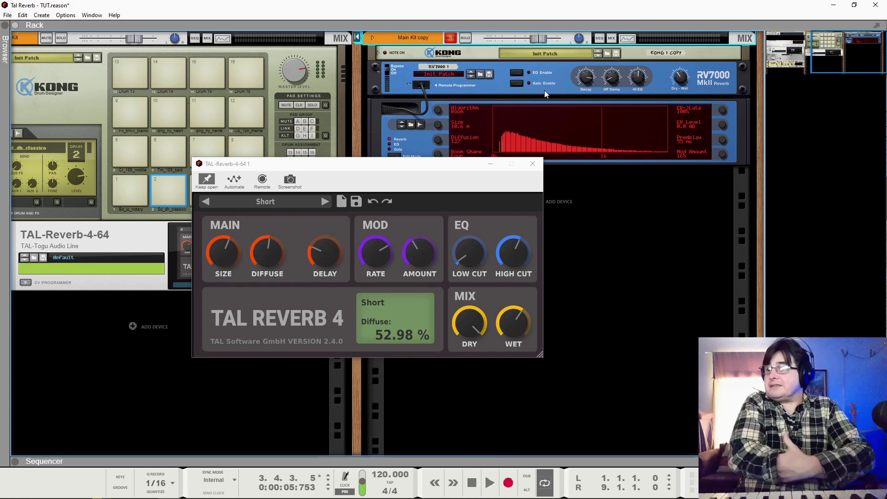
drag(513, 253, 464, 248)
key(space)
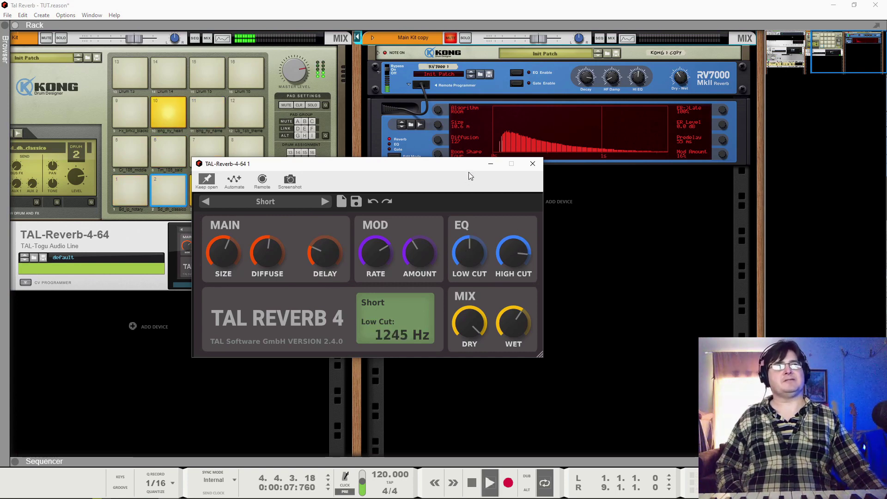
key(space)
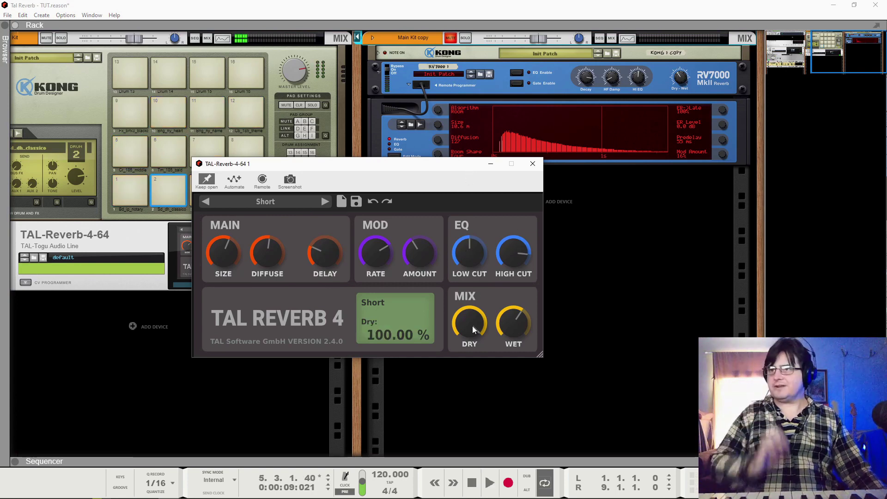
Set TAL-Reverb-4's Diffuse to 2.36 % and Delay to 0.1817 s, and start playback
drag(267, 253, 286, 366)
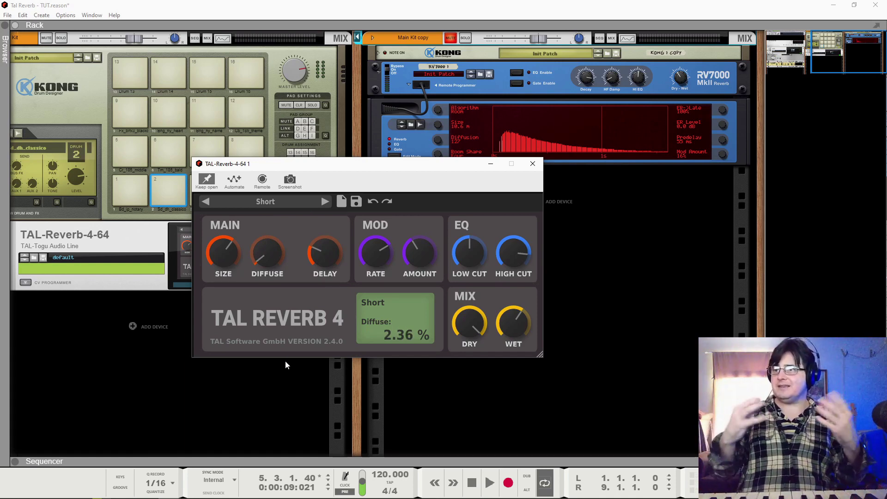
mouse_move(325, 252)
mouse_down()
mouse_move(326, 262)
mouse_move(329, 247)
mouse_up()
key(space)
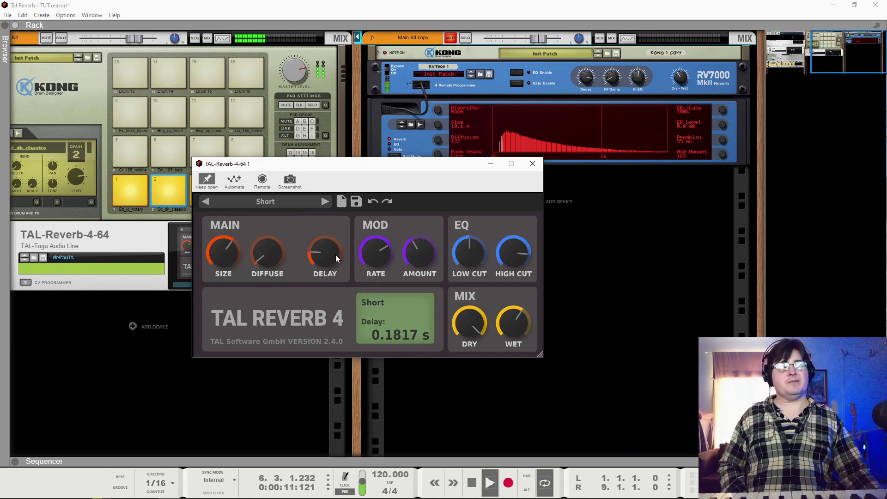
Lower TAL-Reverb-4's Low Cut and modulation Rate, and set High Cut to 2321 Hz and Modulation Depth to 46.64 %
drag(470, 253, 470, 277)
drag(507, 249, 506, 282)
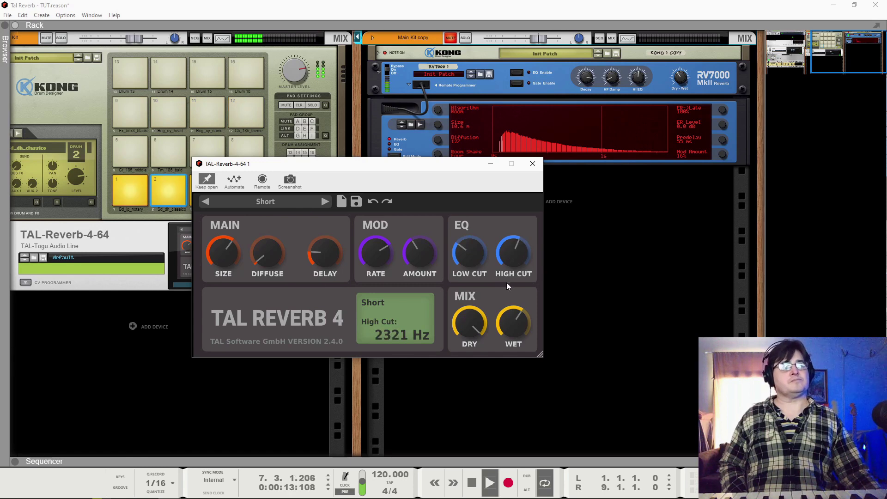
drag(423, 251, 428, 282)
drag(381, 254, 416, 267)
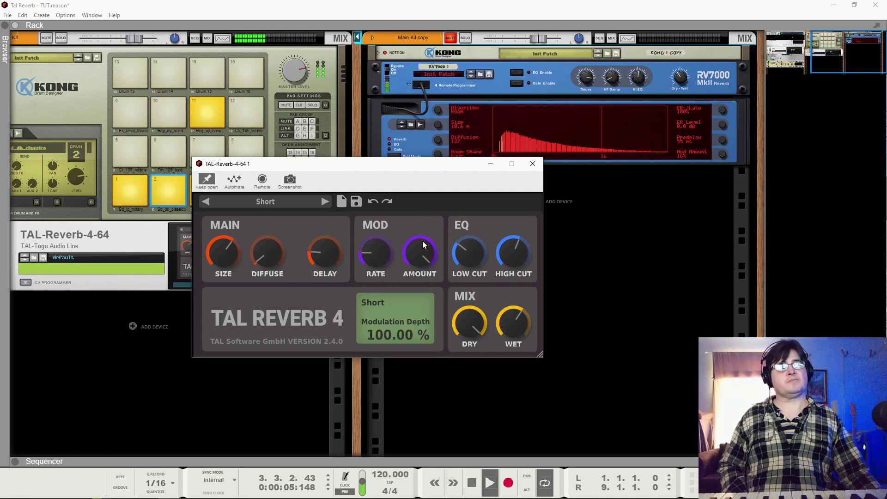
drag(420, 247, 439, 326)
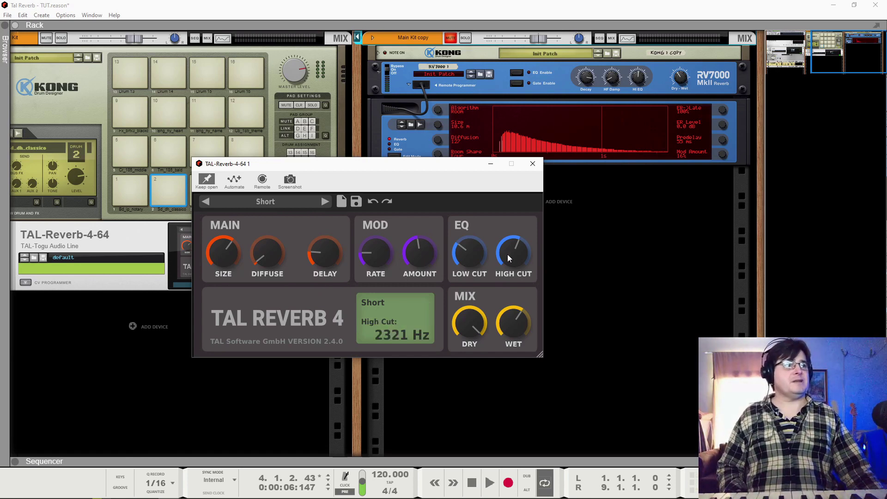
Fine-tune TAL-Reverb-4's High Cut, set Low Cut to 235 Hz, and reduce Wet while the loop plays
drag(513, 261, 481, 247)
key(space)
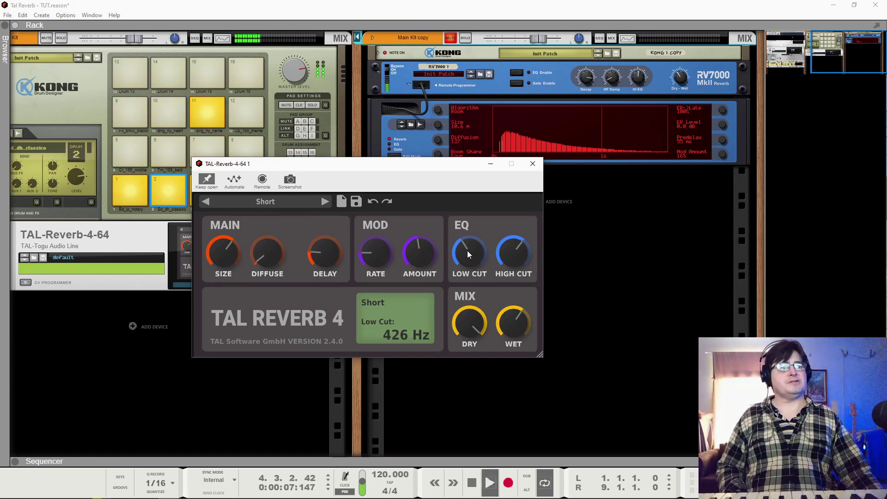
drag(514, 325, 512, 344)
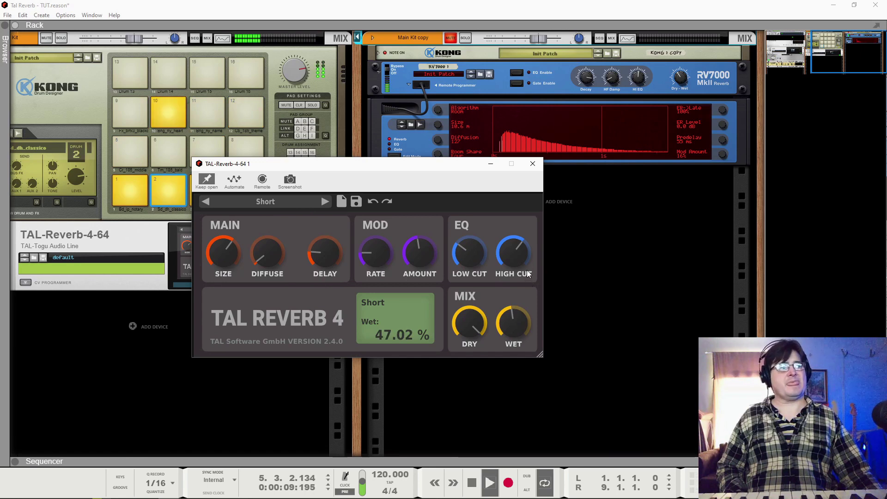
mouse_move(513, 253)
mouse_down()
mouse_move(517, 215)
mouse_move(506, 267)
mouse_up()
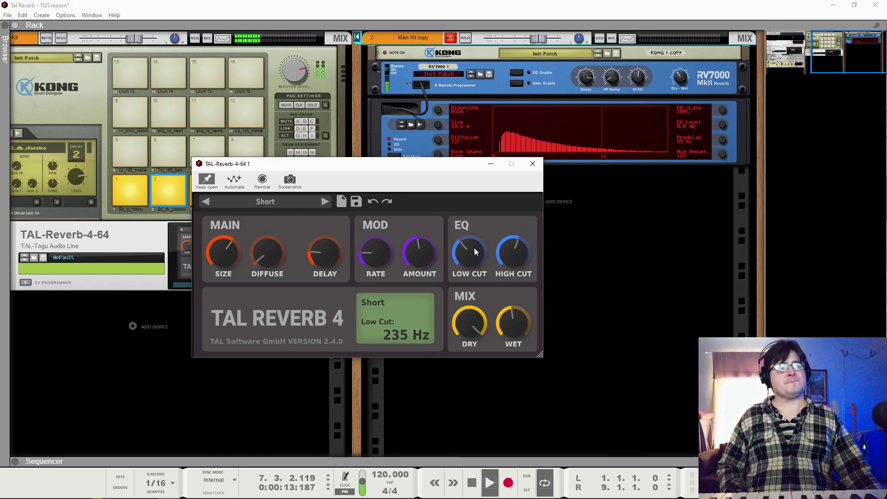
drag(510, 323, 510, 340)
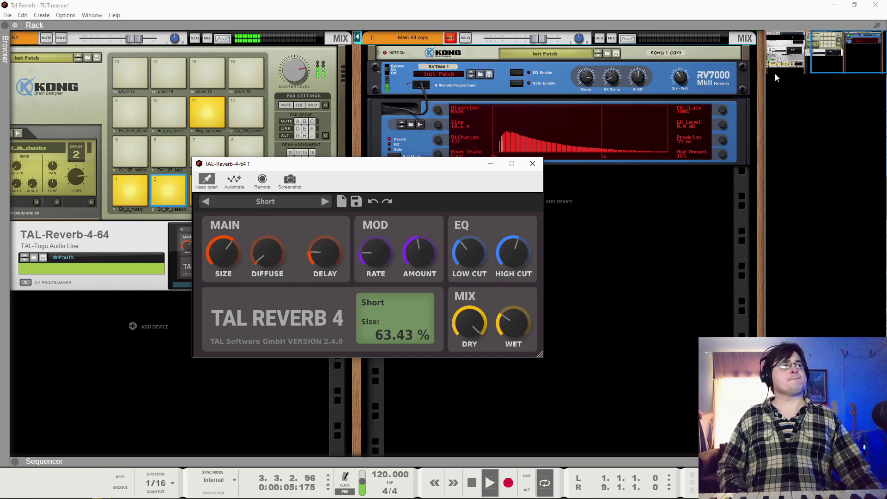
Set TAL-Reverb-4's Size to 36.18 % and Wet to 37.18 %, toggle its enable switch to compare with the dry loop, and stop playback
drag(821, 68, 812, 83)
click(82, 226)
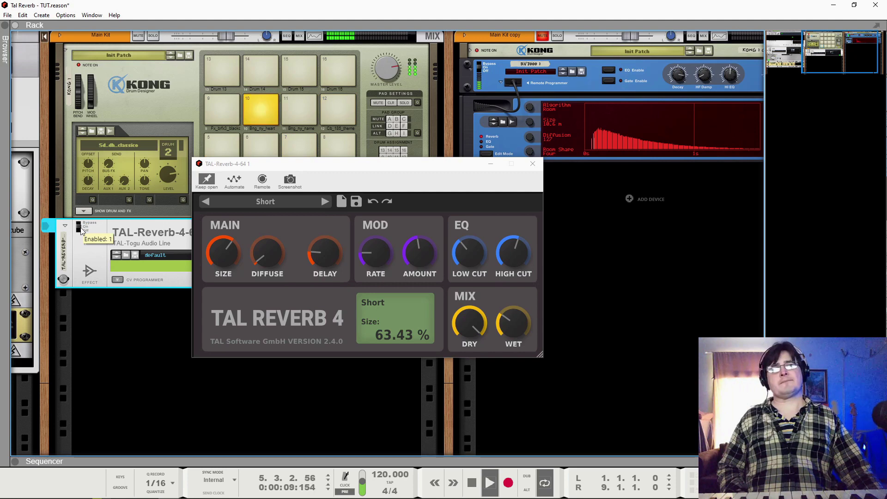
drag(226, 248, 224, 257)
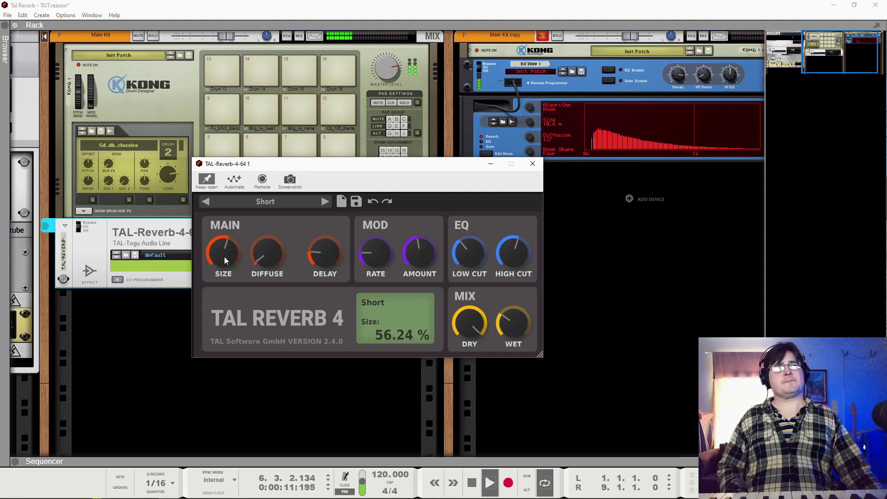
drag(509, 322, 510, 326)
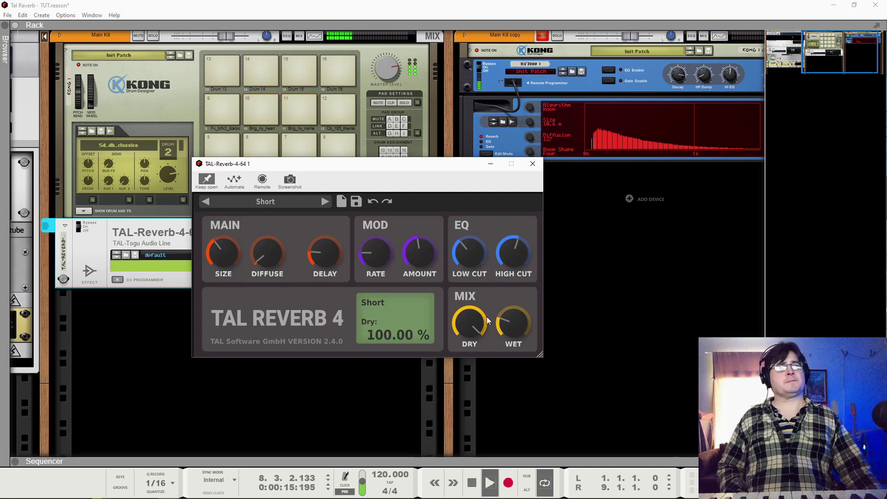
drag(512, 323, 512, 310)
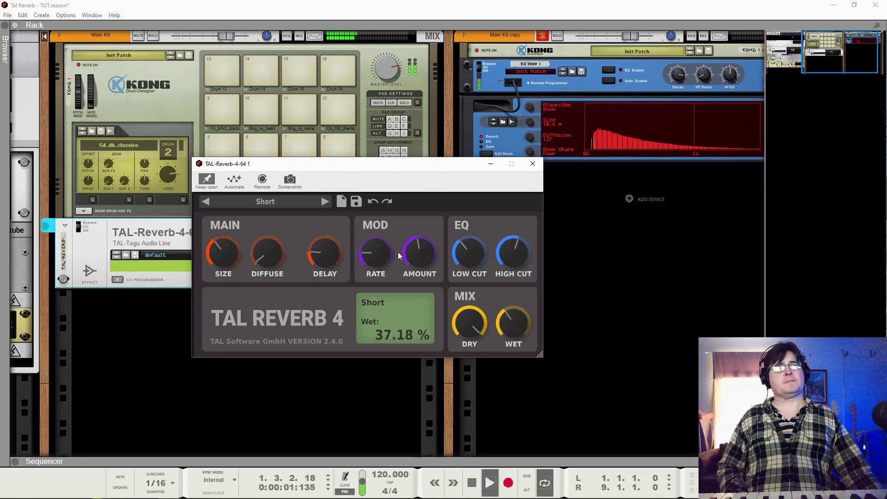
click(83, 218)
key(space)
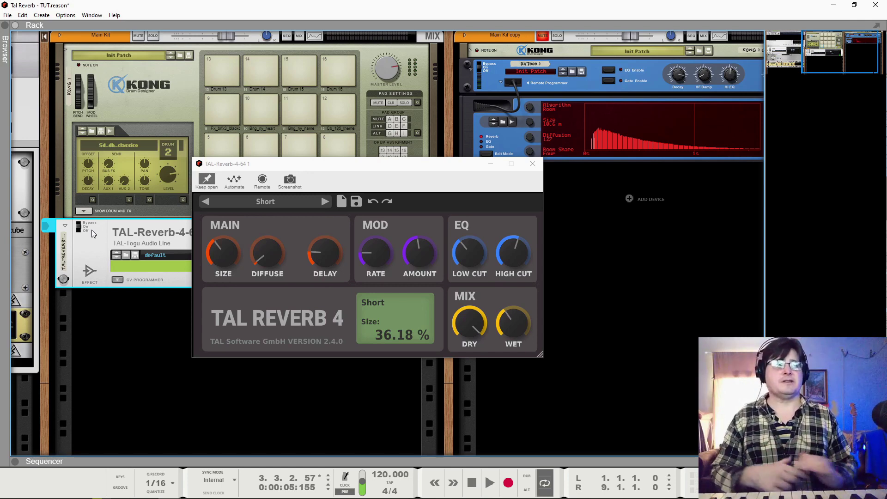
Move the TAL-Reverb-4 window off the RV7000 and review its Delay, Modulation Depth and Wet values
drag(314, 163, 211, 165)
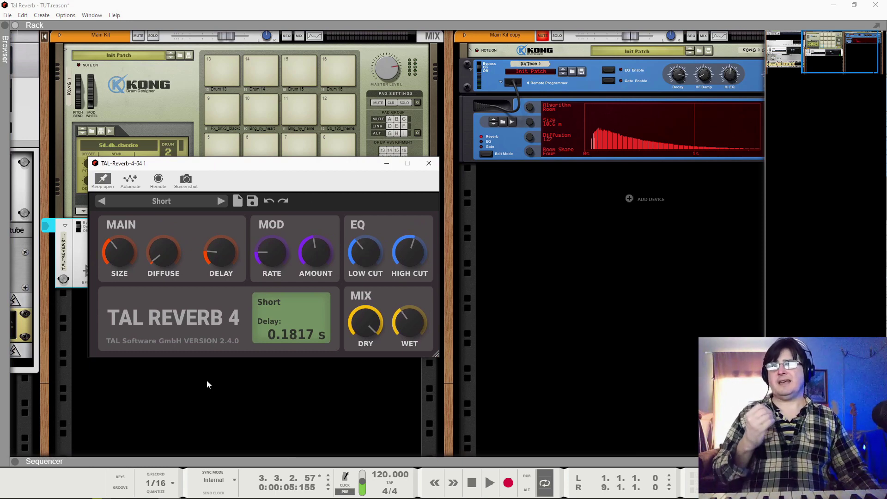
mouse_move(304, 265)
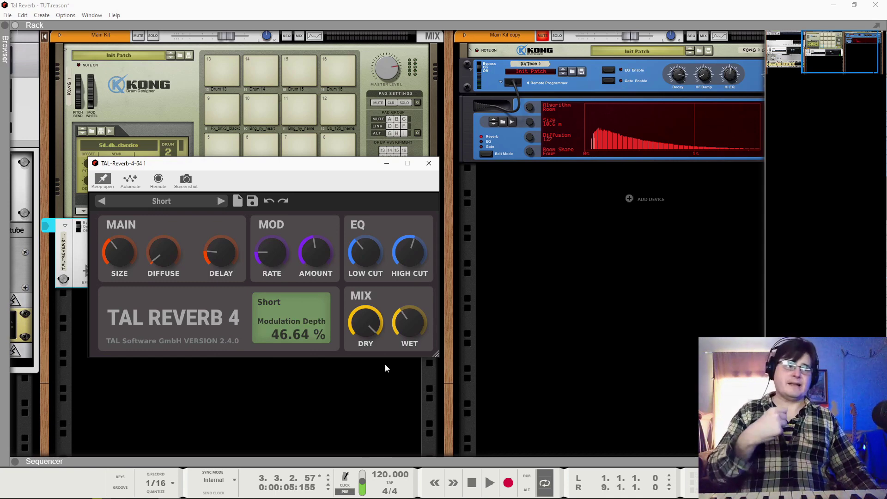
mouse_move(407, 325)
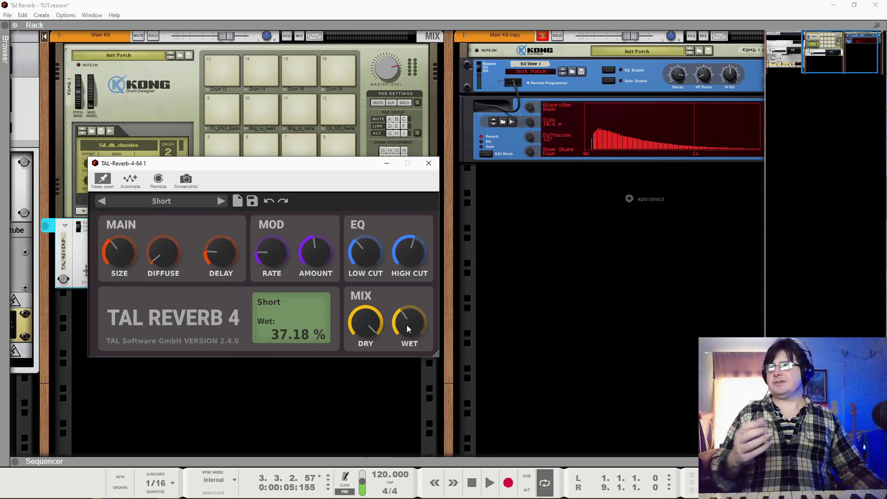